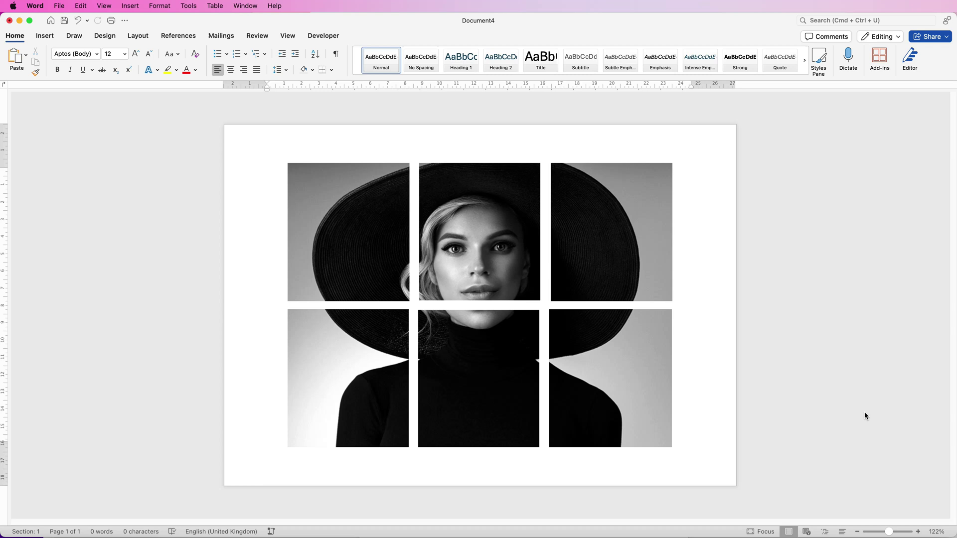
Create a new blank document and set its page orientation to landscape.
{"action": "key", "text": "super+n"}
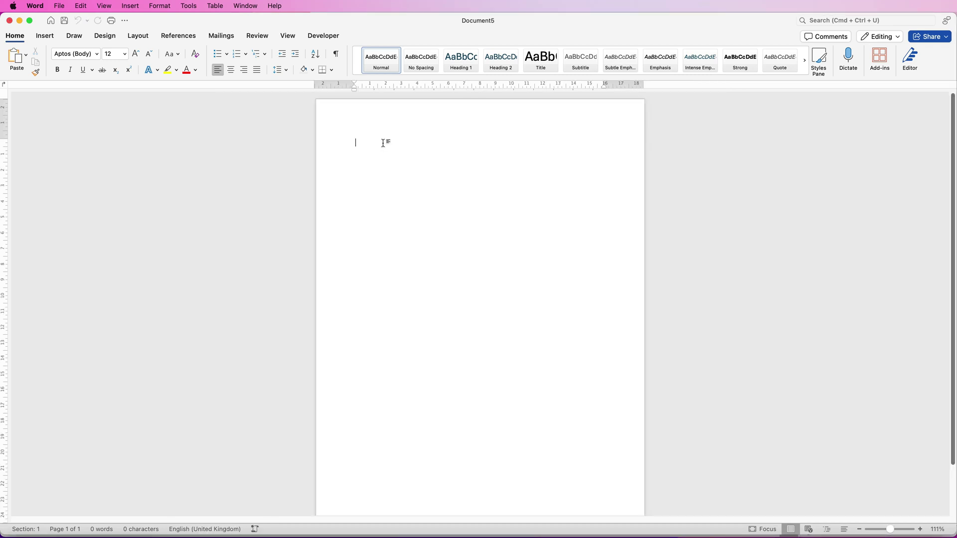
{"action": "left_click", "coordinate": [136, 38]}
{"action": "left_click", "coordinate": [52, 58]}
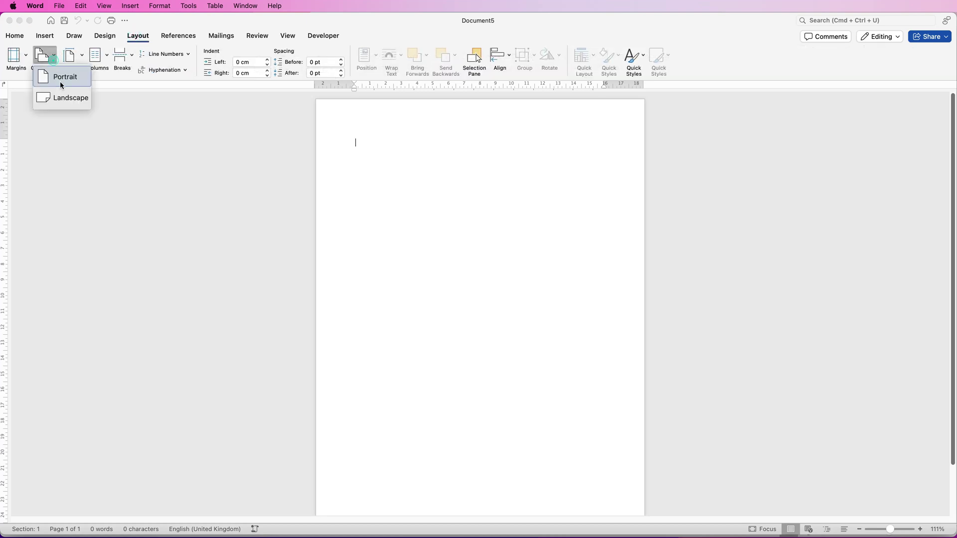
{"action": "left_click", "coordinate": [66, 102]}
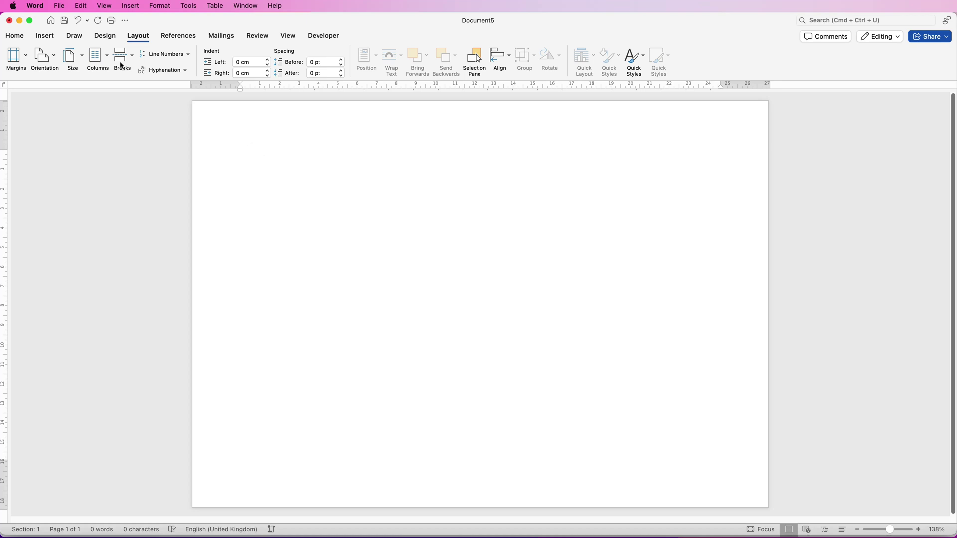
Insert the black-and-white stock portrait of a woman in a black hat, found by searching 'face'.
{"action": "left_click", "coordinate": [45, 36]}
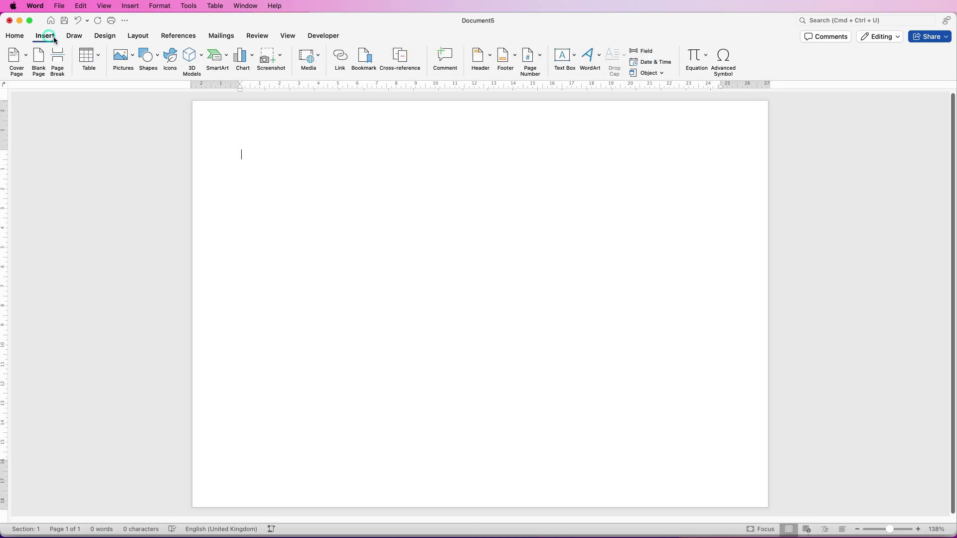
{"action": "left_click", "coordinate": [134, 56]}
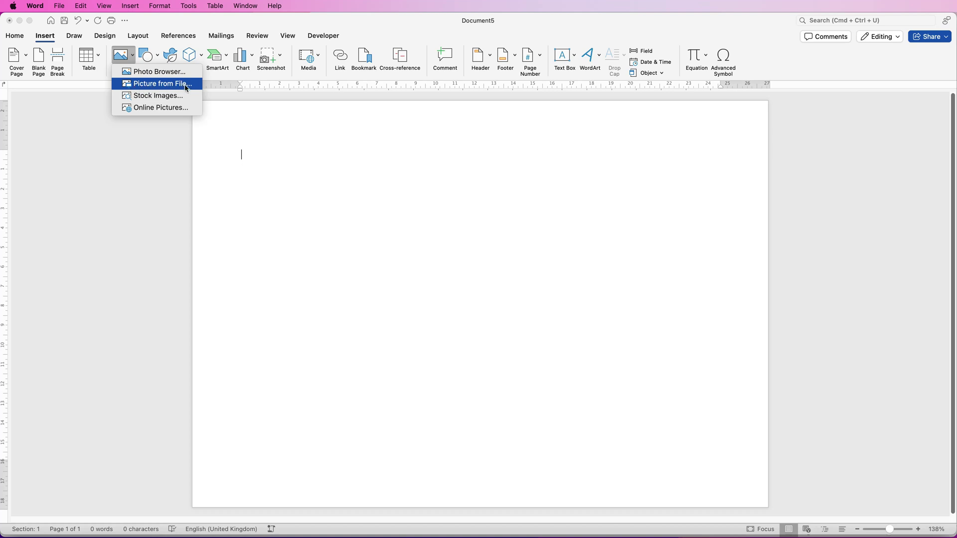
{"action": "left_click", "coordinate": [163, 100]}
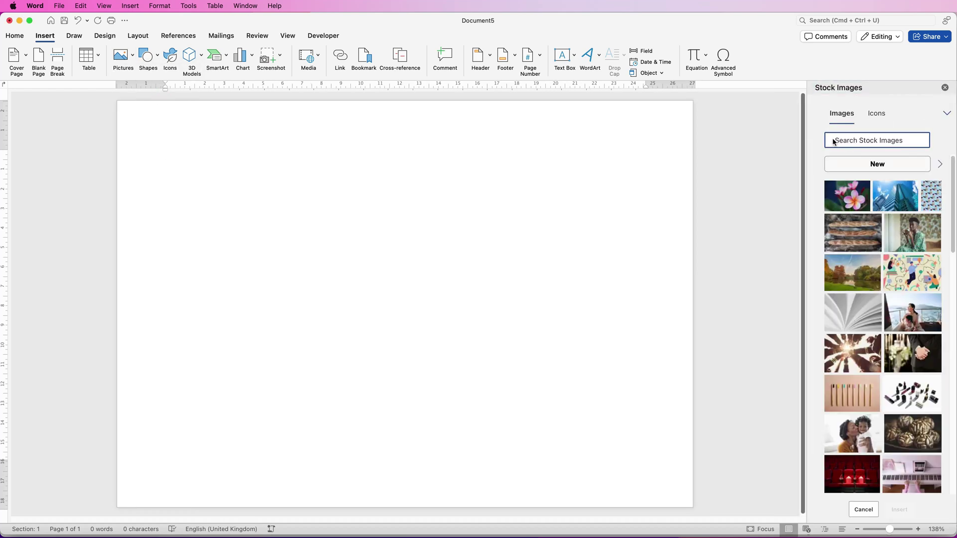
{"action": "type", "text": "face"}
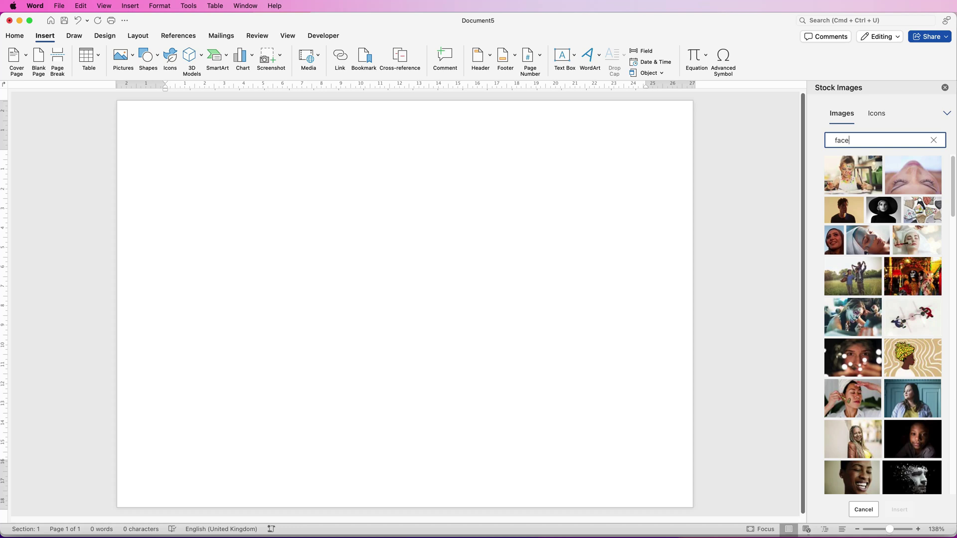
{"action": "left_click", "coordinate": [883, 214]}
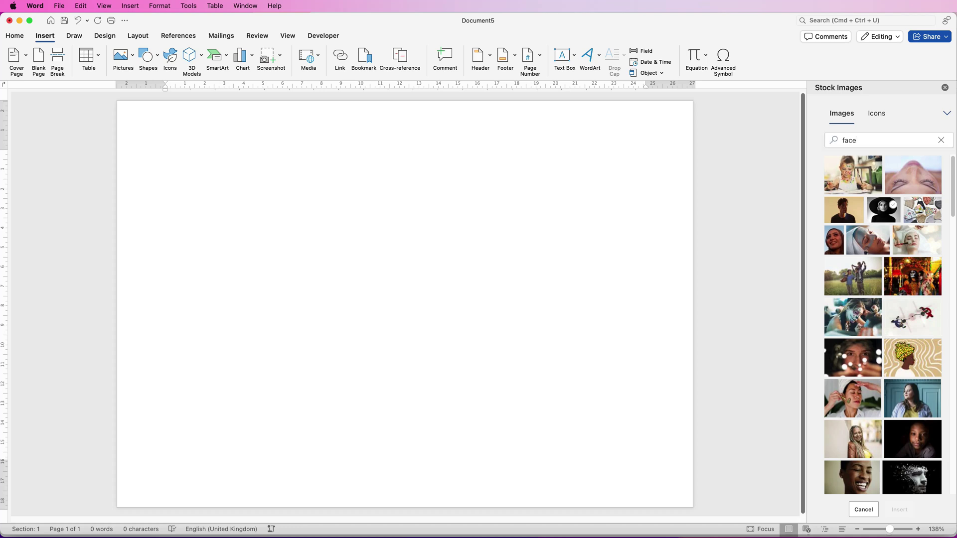
{"action": "left_click", "coordinate": [899, 509]}
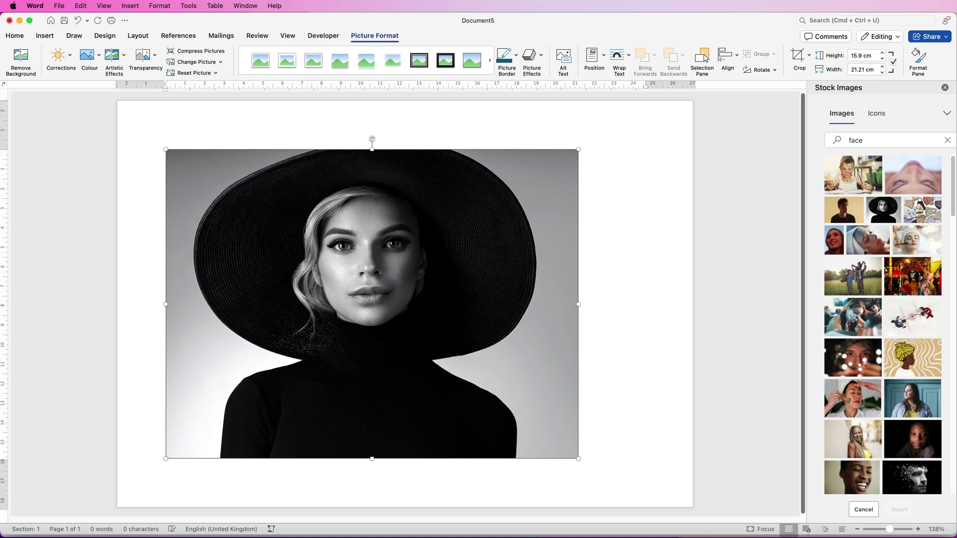
Set the portrait's wrapping to In Front of Text and drag it slightly right.
{"action": "right_click", "coordinate": [455, 208]}
{"action": "mouse_move", "coordinate": [491, 349]}
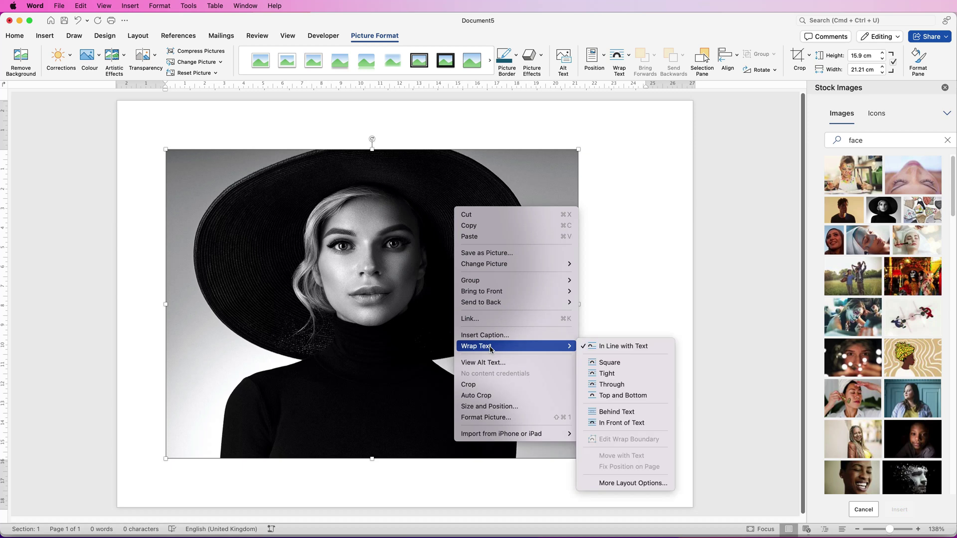
{"action": "left_click", "coordinate": [607, 423]}
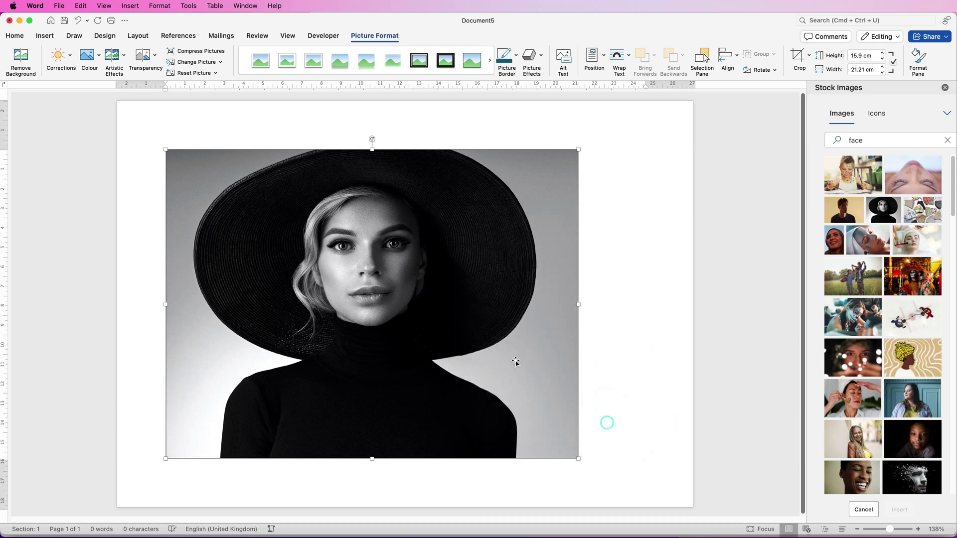
{"action": "left_click_drag", "start_coordinate": [426, 273], "coordinate": [481, 274]}
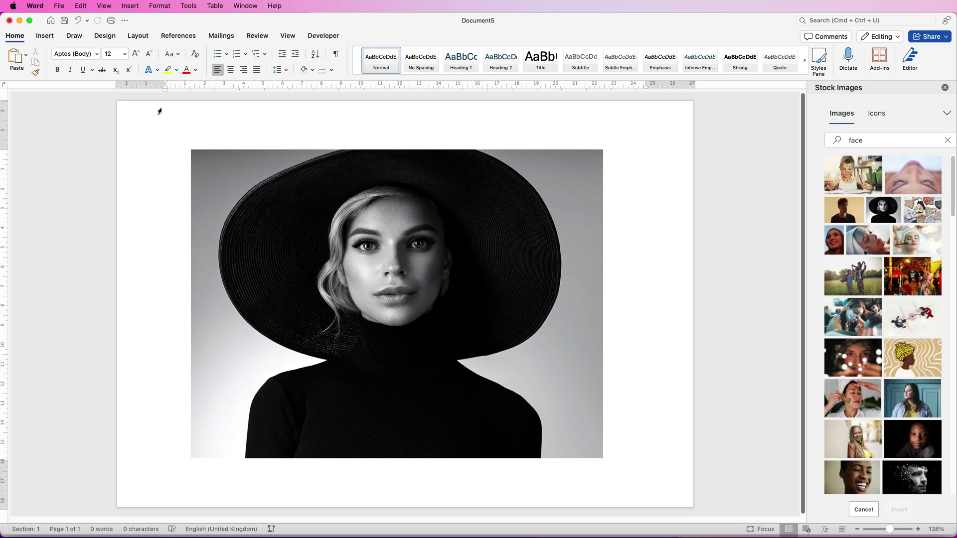
In the header, draw a 17.48 cm vertical straight line through the portrait's left side.
{"action": "double_click", "coordinate": [176, 111]}
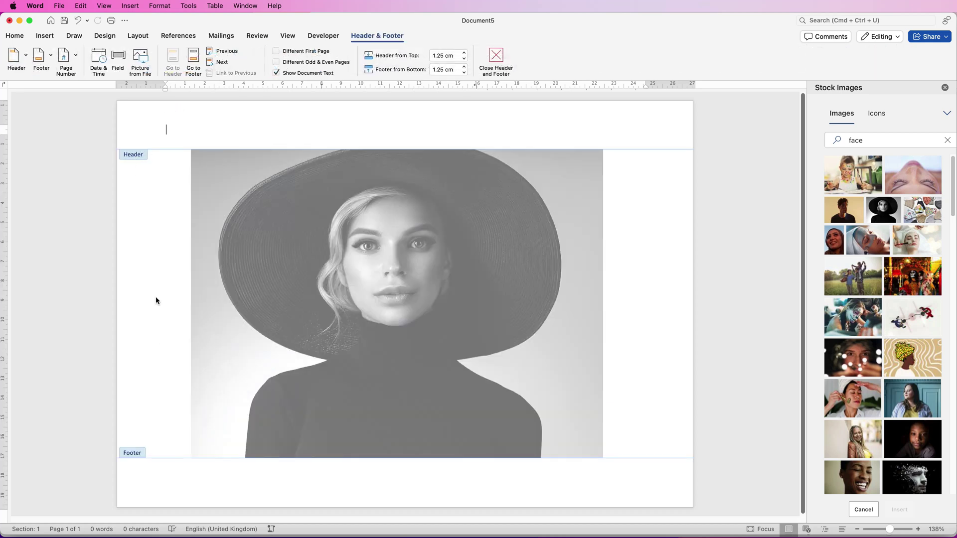
{"action": "left_click", "coordinate": [45, 36]}
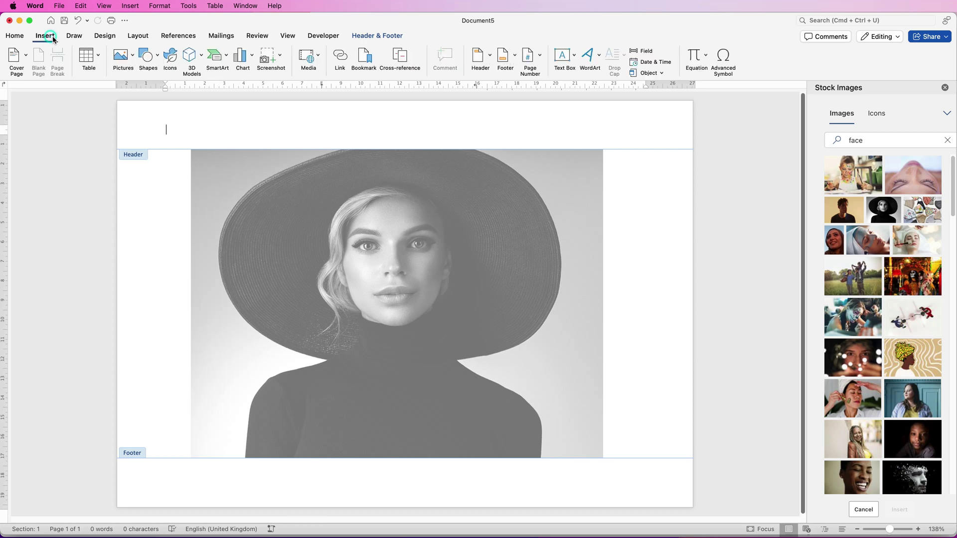
{"action": "left_click", "coordinate": [157, 58]}
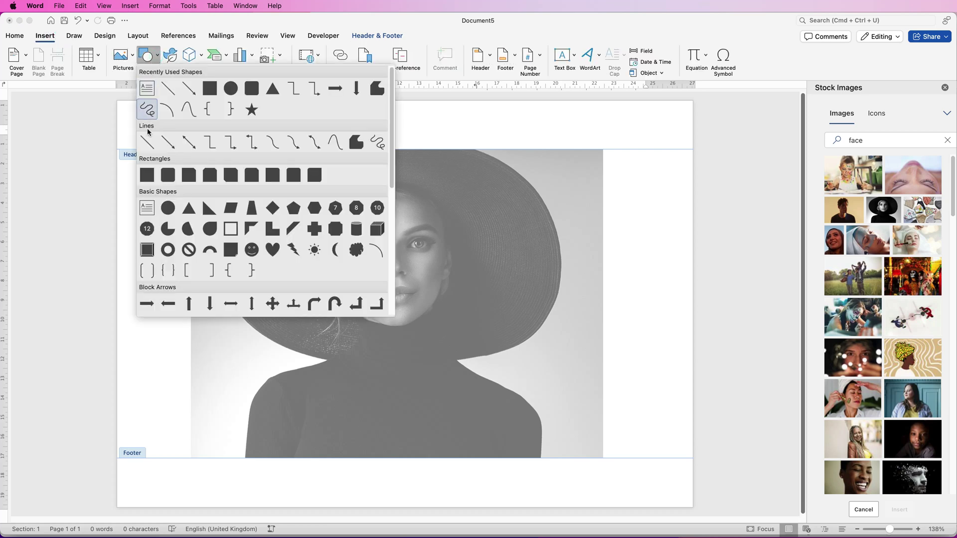
{"action": "left_click", "coordinate": [148, 144]}
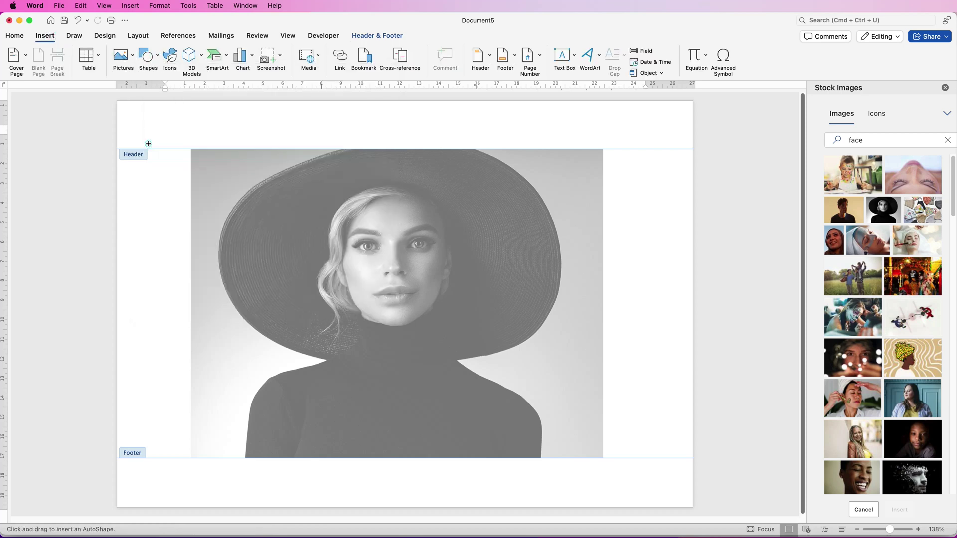
{"action": "left_click", "coordinate": [193, 129]}
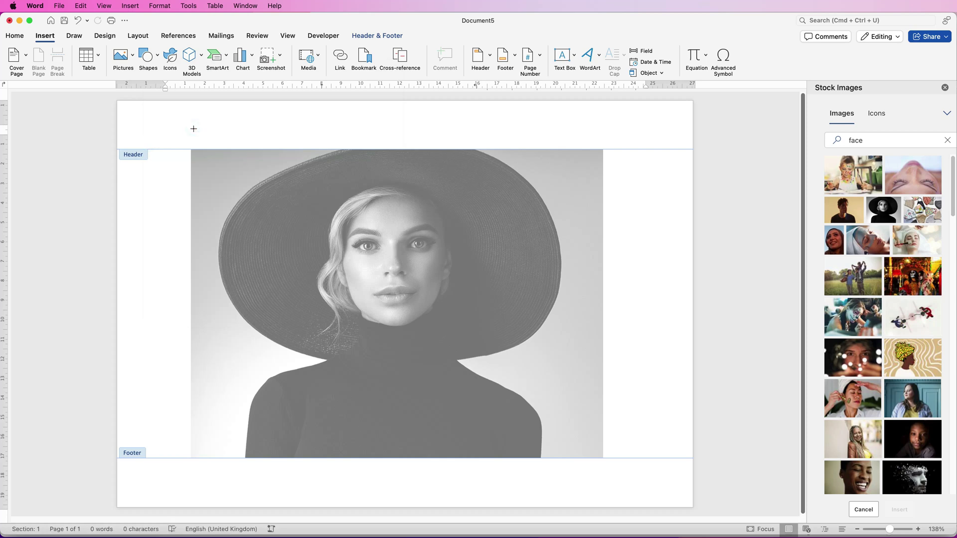
{"action": "left_click_drag", "start_coordinate": [193, 129], "coordinate": [204, 471]}
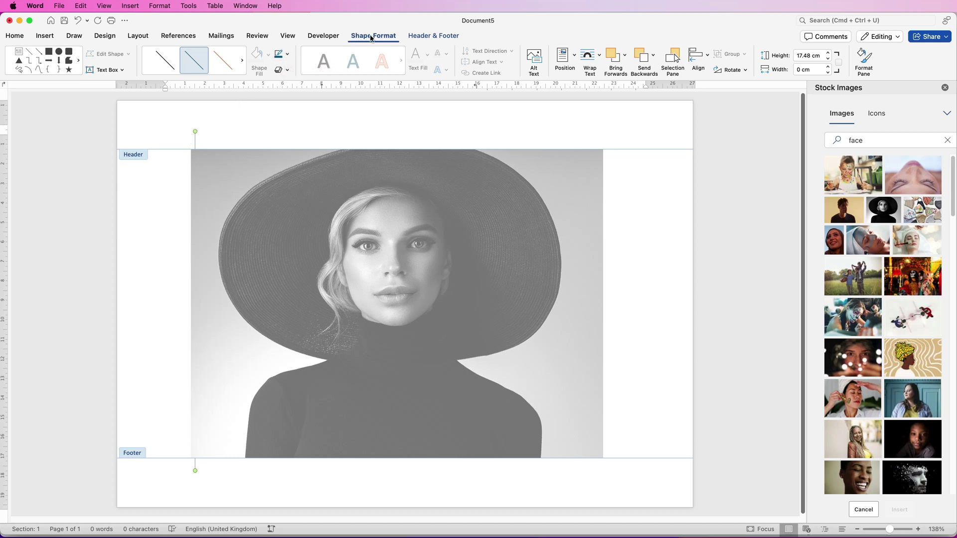
Give the vertical line a 2¼ pt outline weight and place it on the portrait's left edge.
{"action": "left_click", "coordinate": [286, 54]}
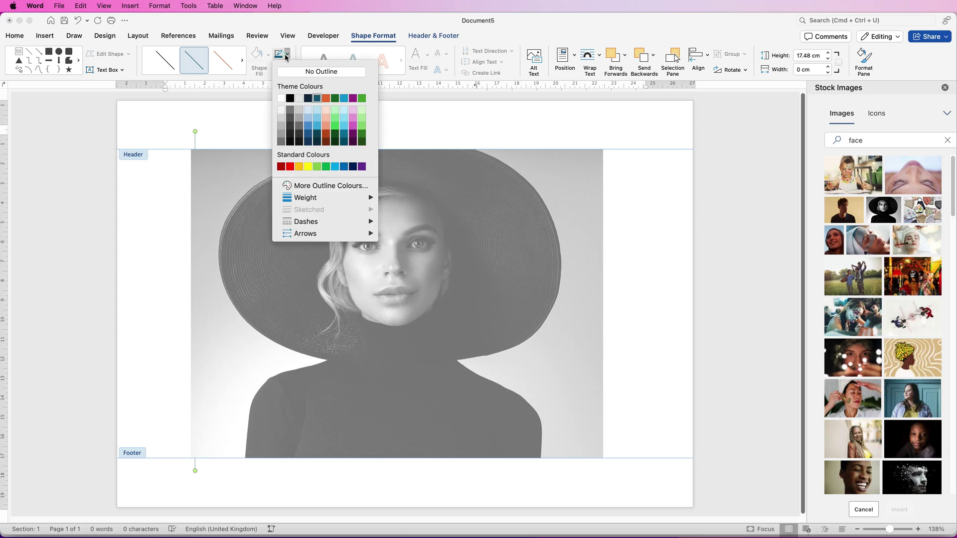
{"action": "mouse_move", "coordinate": [300, 200]}
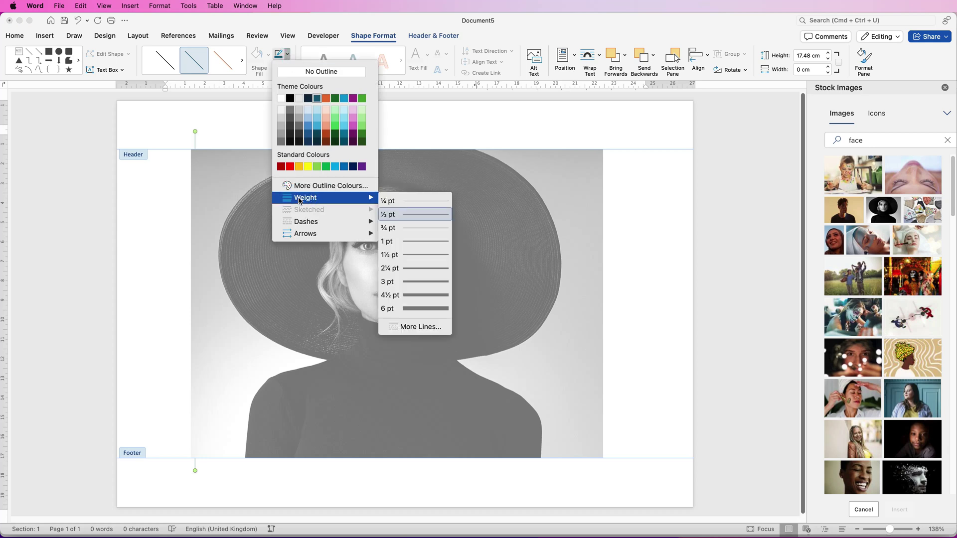
{"action": "left_click", "coordinate": [407, 269]}
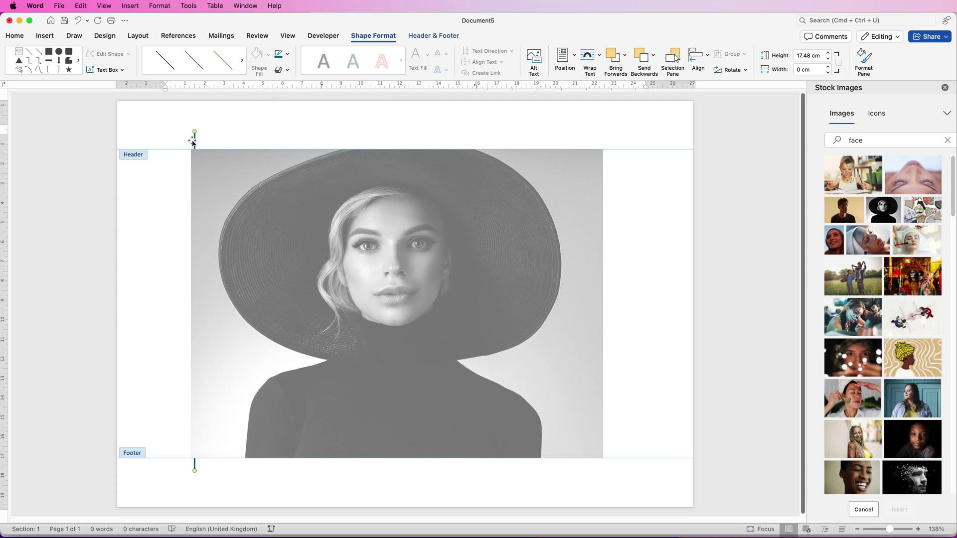
{"action": "mouse_move", "coordinate": [194, 141]}
{"action": "left_mouse_down"}
{"action": "mouse_move", "coordinate": [174, 139]}
{"action": "mouse_move", "coordinate": [190, 144]}
{"action": "left_mouse_up"}
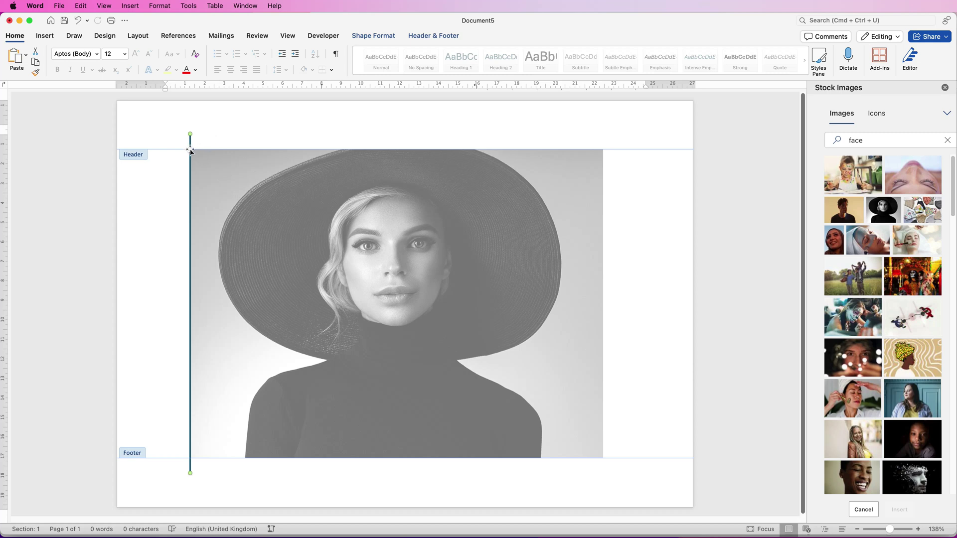
Paste a copy of the vertical line and move it to the portrait's right edge.
{"action": "key", "text": "super+z"}
{"action": "left_click", "coordinate": [210, 116]}
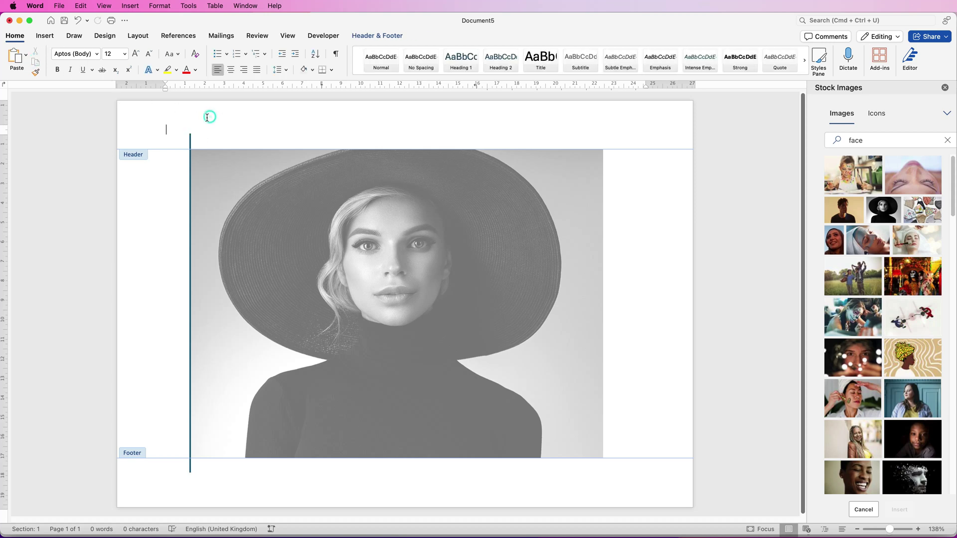
{"action": "left_click", "coordinate": [30, 60]}
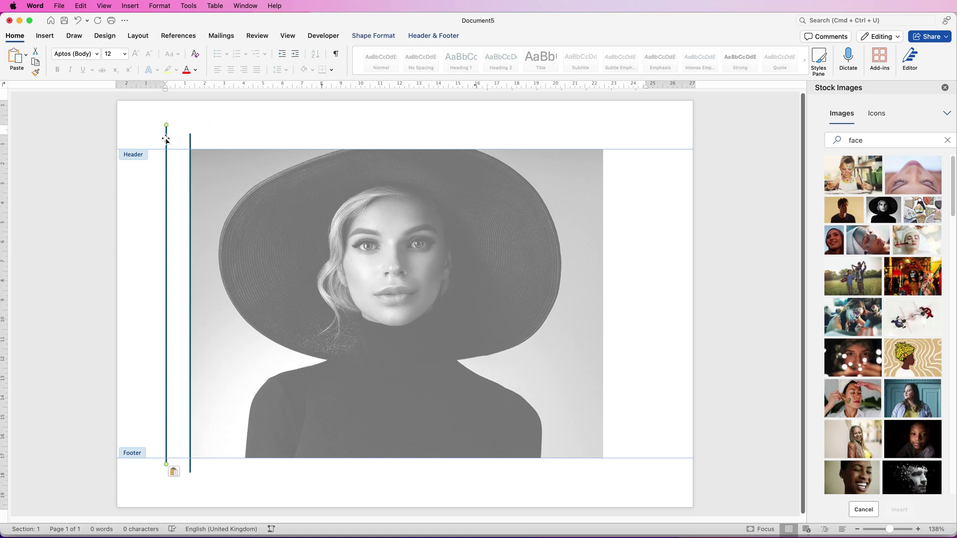
{"action": "left_click_drag", "start_coordinate": [166, 140], "coordinate": [604, 141]}
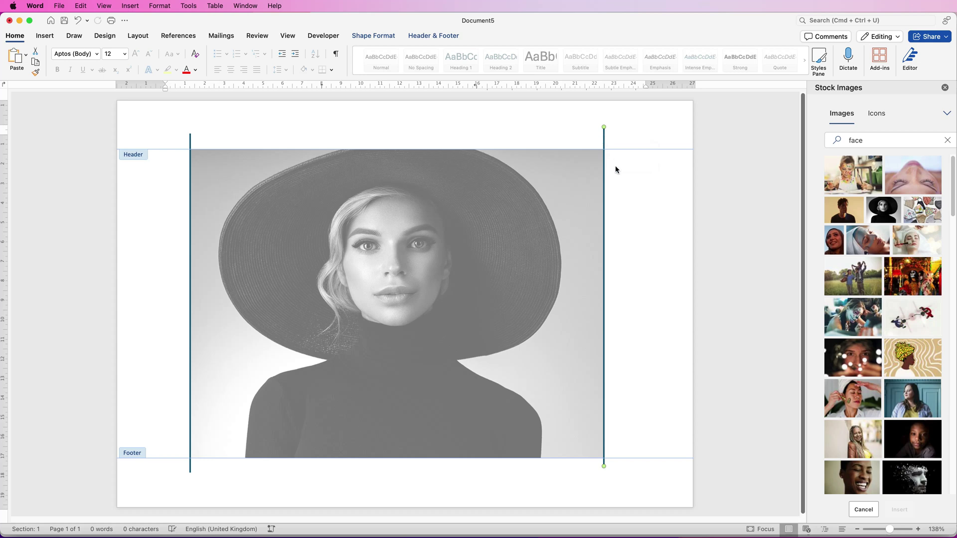
Paste another vertical line and move it over the portrait, undoing an accidental slant.
{"action": "key", "text": "super+v"}
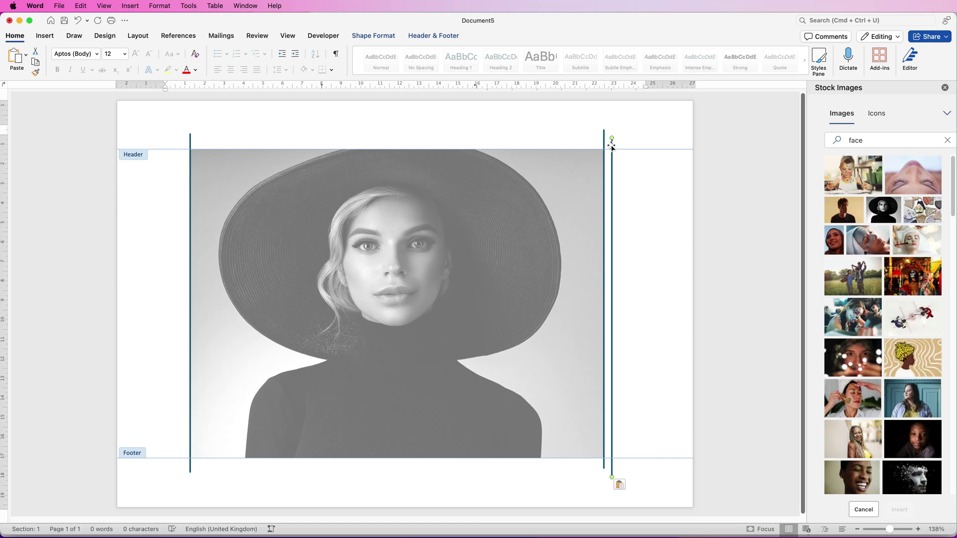
{"action": "left_click_drag", "start_coordinate": [613, 146], "coordinate": [482, 141]}
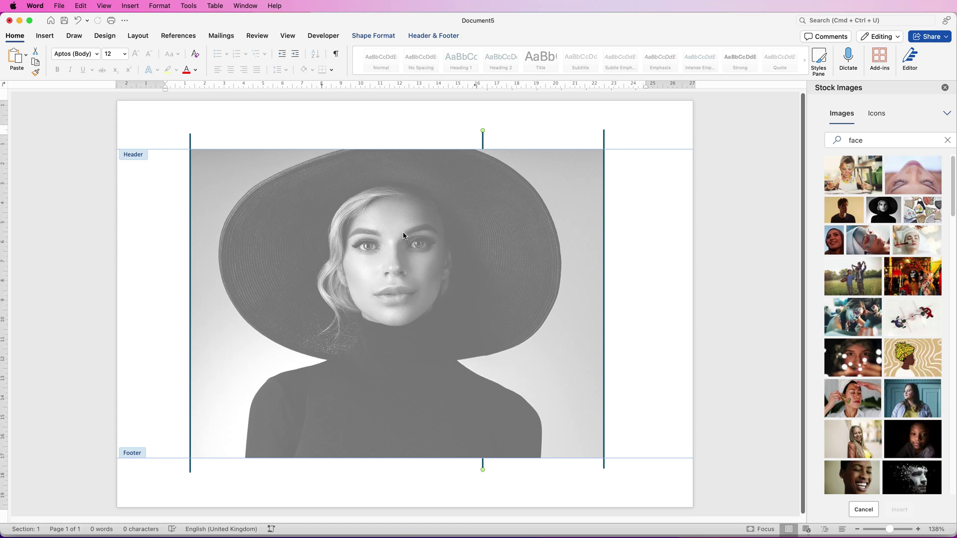
{"action": "left_click_drag", "start_coordinate": [482, 470], "coordinate": [492, 479]}
{"action": "left_click_drag", "start_coordinate": [483, 131], "coordinate": [314, 139]}
{"action": "key", "text": "super+z"}
{"action": "left_click_drag", "start_coordinate": [491, 145], "coordinate": [317, 143]}
Select all four vertical lines and distribute them horizontally.
{"action": "left_click", "coordinate": [483, 139], "text": "shift"}
{"action": "left_click", "coordinate": [604, 138], "text": "shift"}
{"action": "left_click", "coordinate": [191, 138], "text": "shift"}
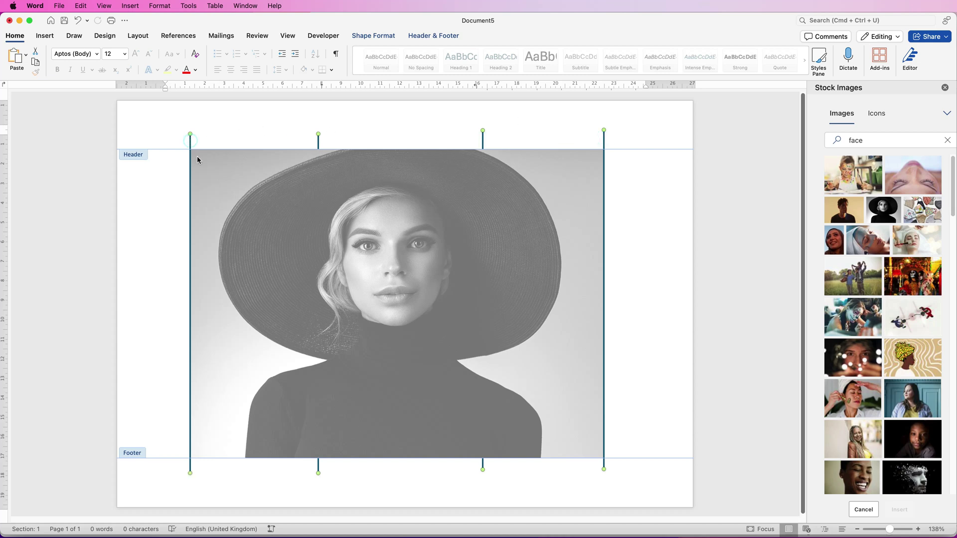
{"action": "left_click", "coordinate": [380, 37]}
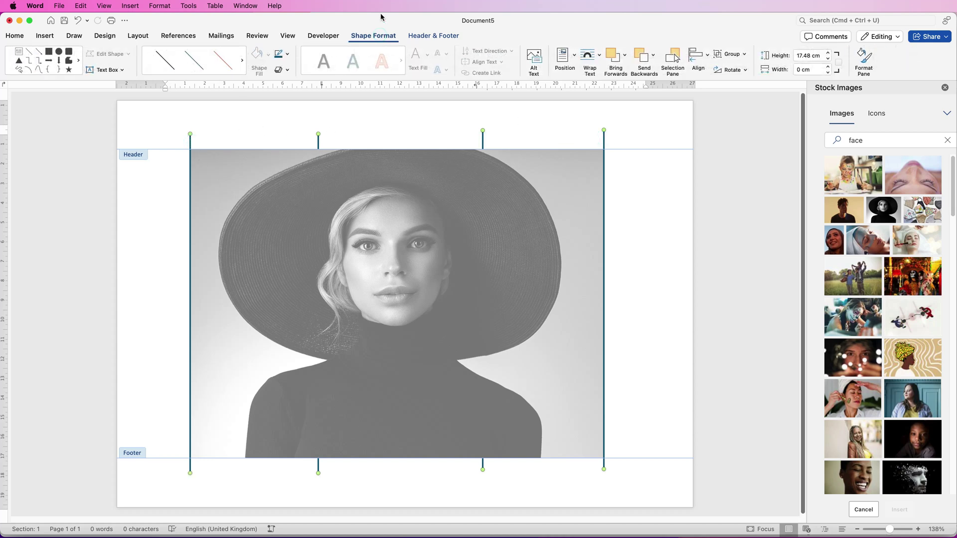
{"action": "left_click", "coordinate": [708, 57]}
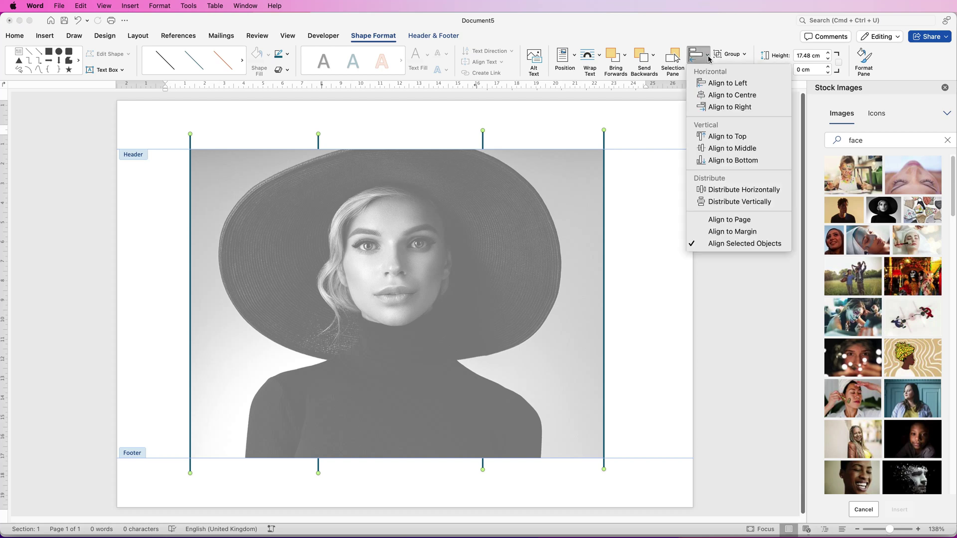
{"action": "left_click", "coordinate": [725, 192]}
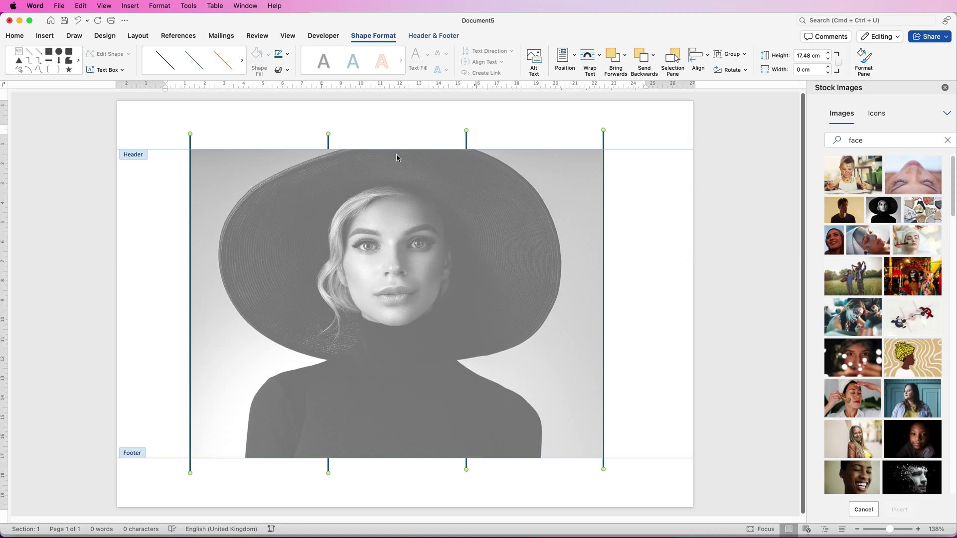
Paste a guide line and turn it into a horizontal line along the portrait's bottom.
{"action": "left_click", "coordinate": [519, 123]}
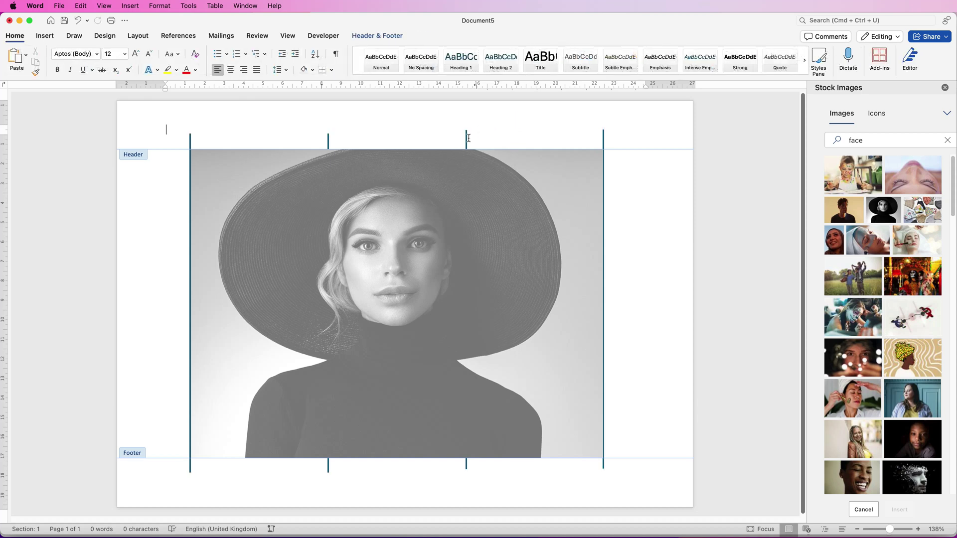
{"action": "left_click", "coordinate": [508, 125]}
{"action": "key", "text": "super+v"}
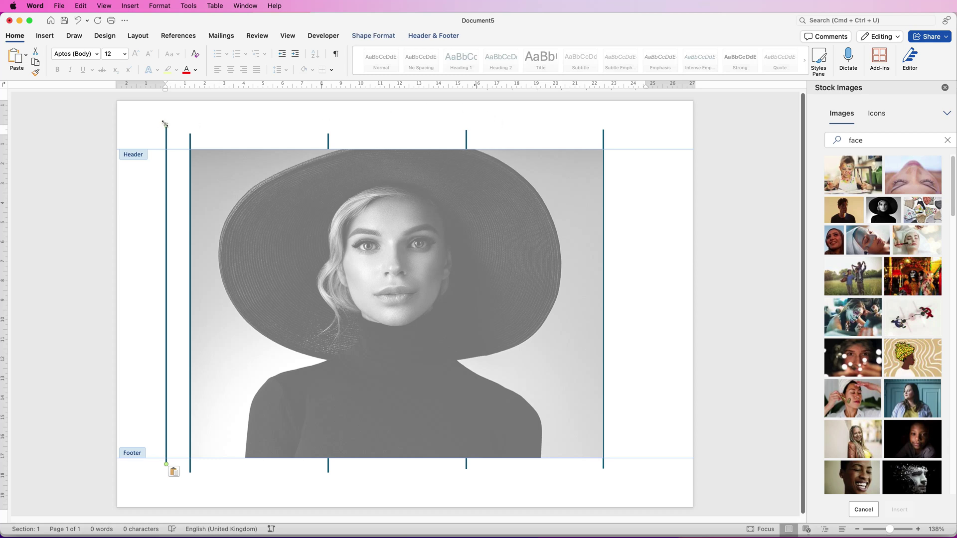
{"action": "left_click_drag", "start_coordinate": [170, 124], "coordinate": [632, 461]}
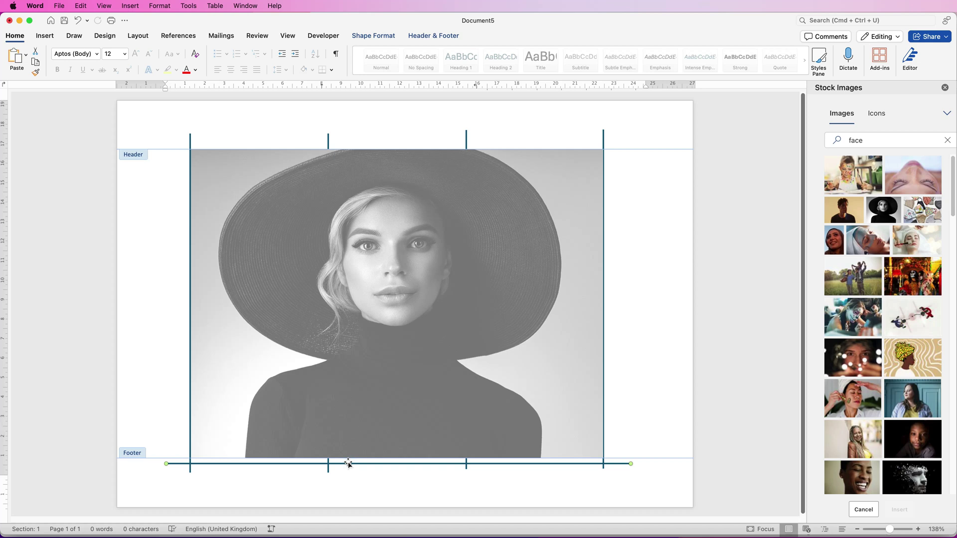
{"action": "left_click_drag", "start_coordinate": [349, 464], "coordinate": [347, 460]}
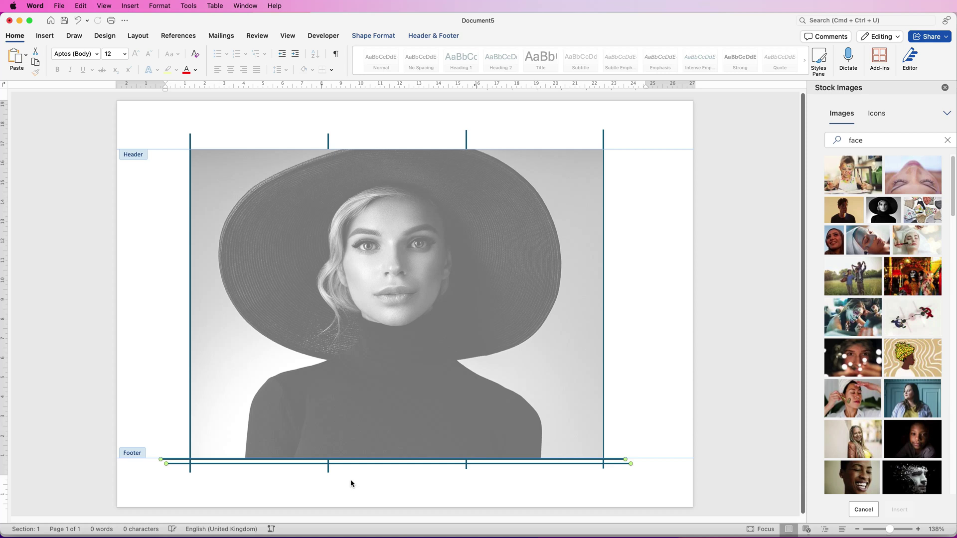
Move a horizontal line to the portrait's top edge and place a duplicate at its middle.
{"action": "left_click", "coordinate": [351, 479]}
{"action": "left_click_drag", "start_coordinate": [354, 464], "coordinate": [344, 154]}
{"action": "key", "text": "super+v"}
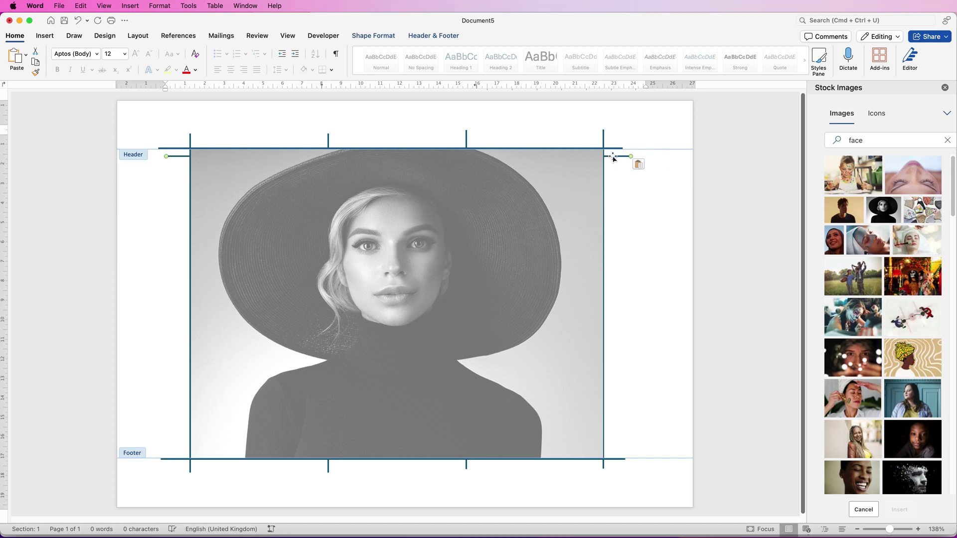
{"action": "left_click_drag", "start_coordinate": [613, 159], "coordinate": [613, 298]}
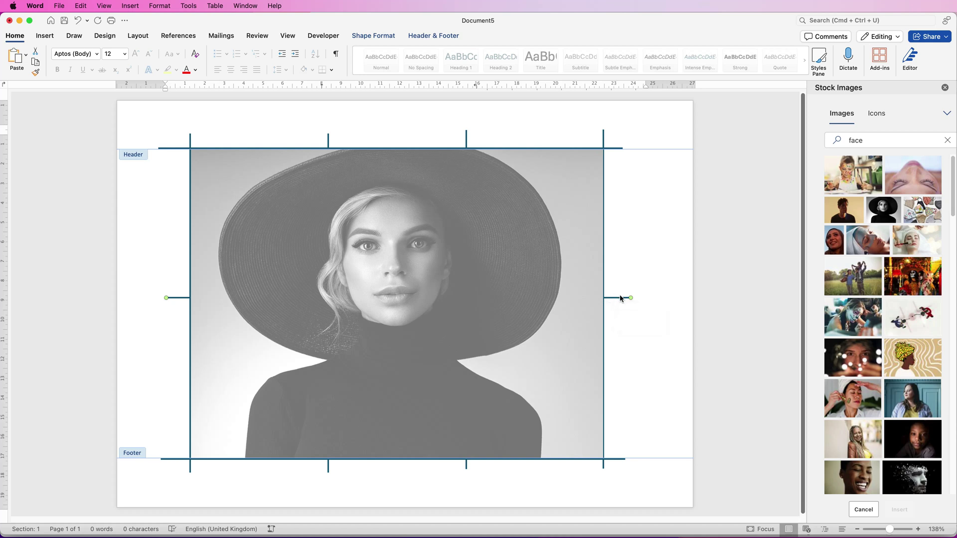
Select the three horizontal lines and distribute them vertically.
{"action": "left_click", "coordinate": [616, 459]}
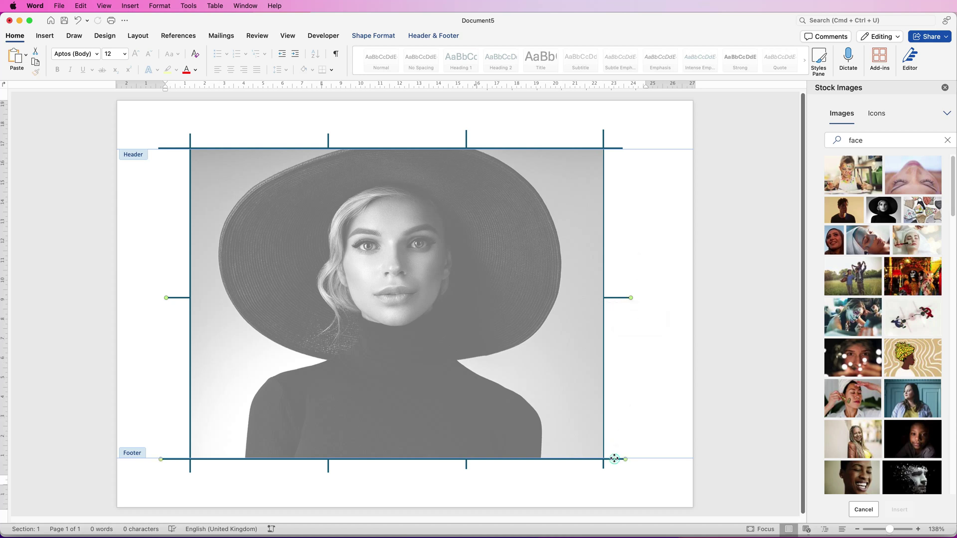
{"action": "left_click", "coordinate": [612, 148]}
{"action": "left_click", "coordinate": [386, 37]}
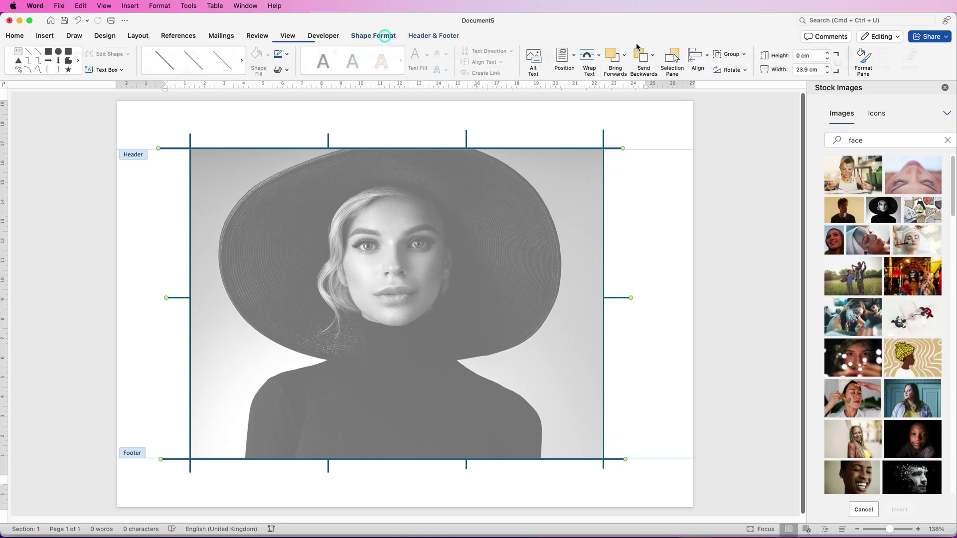
{"action": "left_click", "coordinate": [709, 58]}
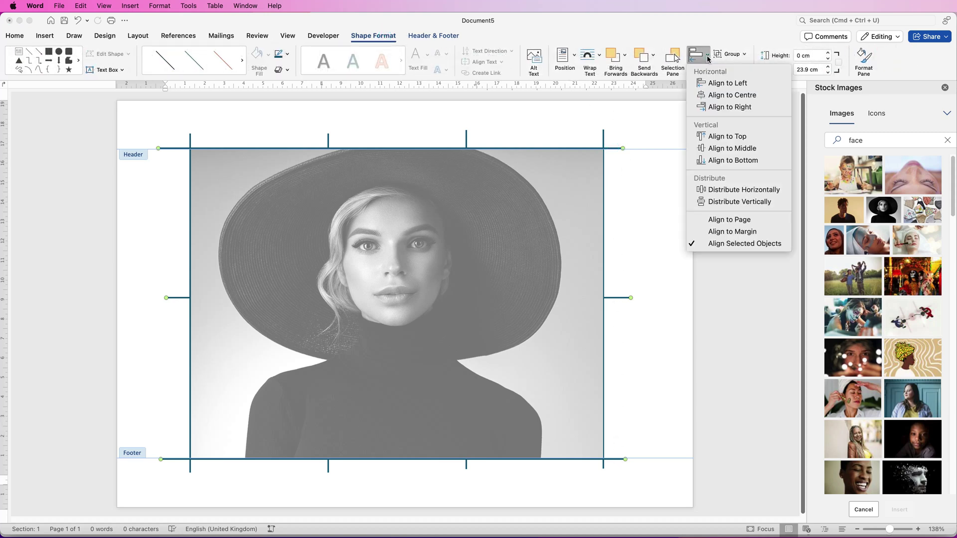
{"action": "left_click", "coordinate": [715, 202]}
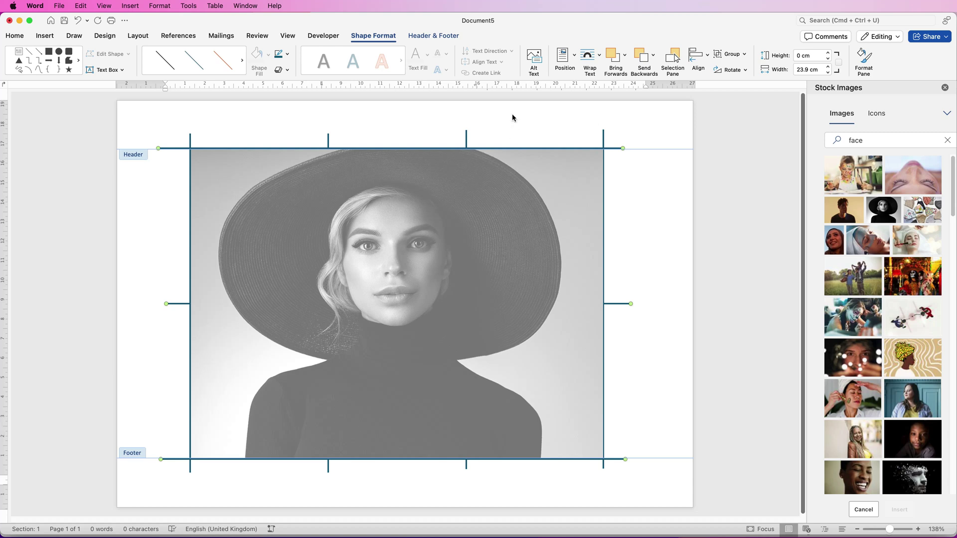
Exit the header and apply a high-transparency preset to the 15.9 × 21.21 cm portrait.
{"action": "double_click", "coordinate": [635, 259]}
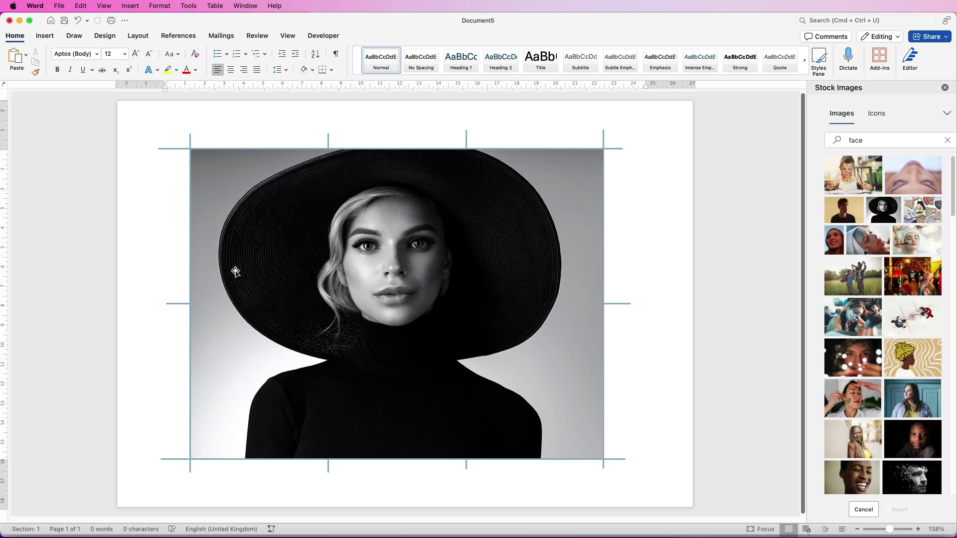
{"action": "left_click", "coordinate": [221, 333]}
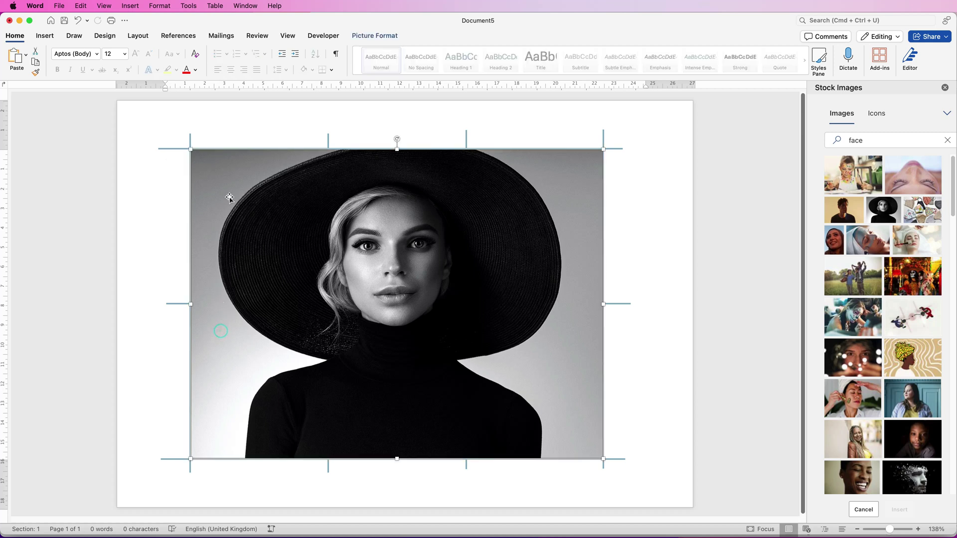
{"action": "left_click", "coordinate": [366, 37]}
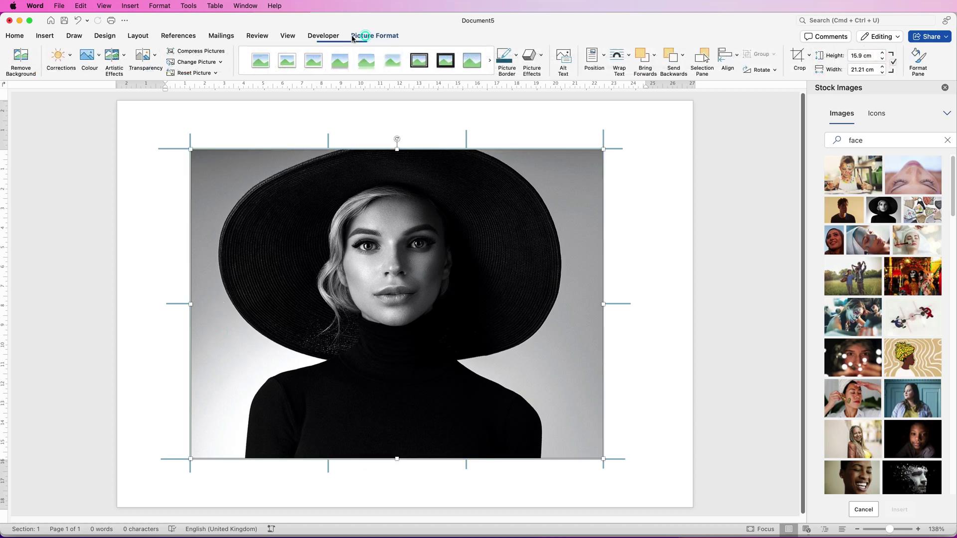
{"action": "left_click", "coordinate": [154, 58]}
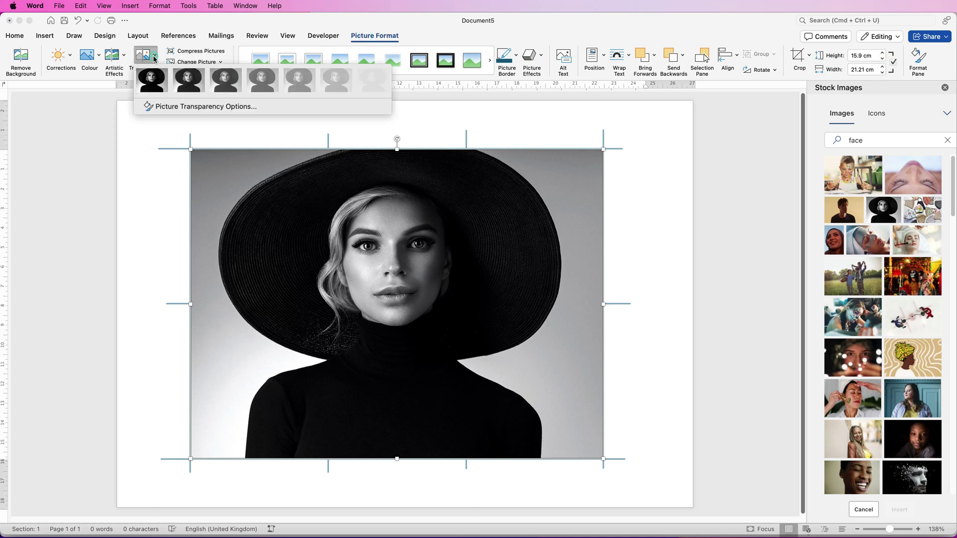
{"action": "left_click", "coordinate": [301, 84]}
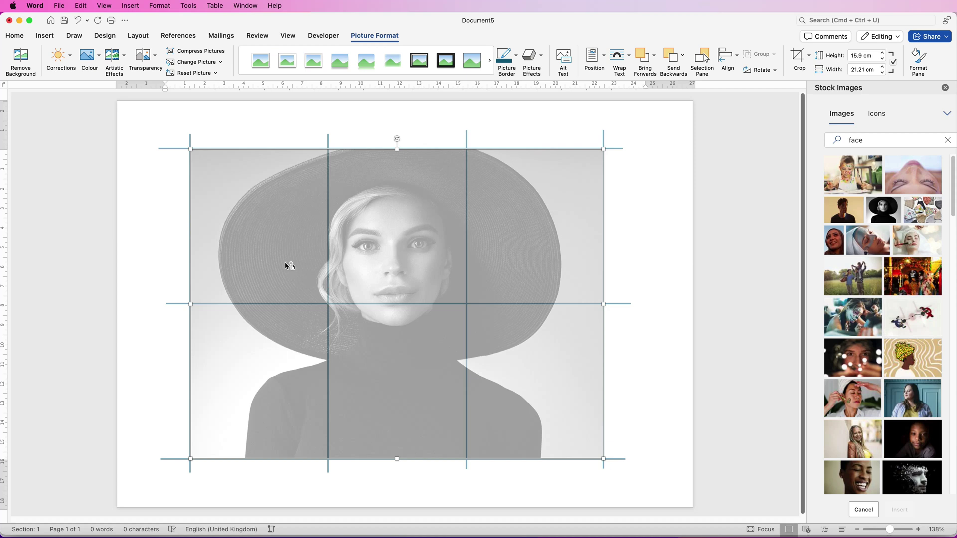
Place a copy of the portrait to the right of the grid and reselect the original.
{"action": "left_click_drag", "start_coordinate": [286, 262], "coordinate": [709, 297]}
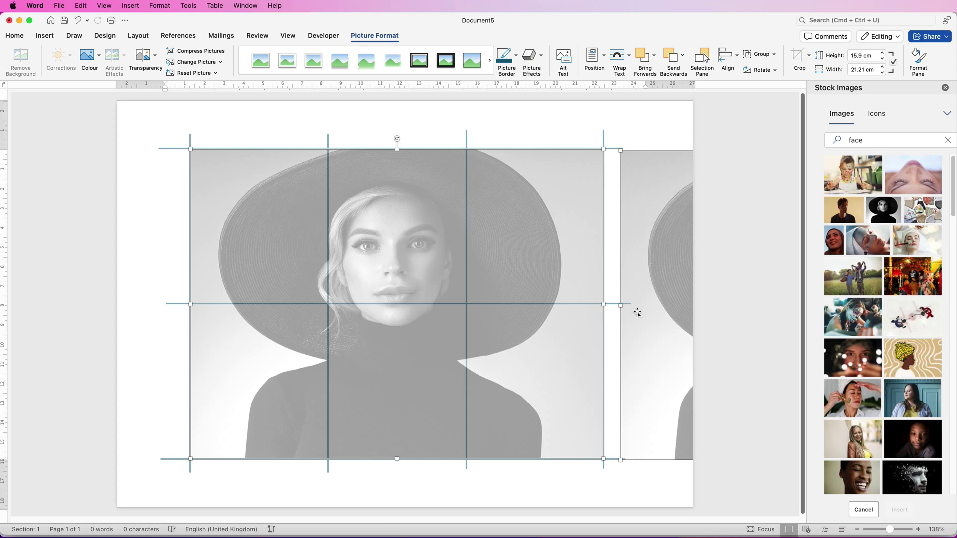
{"action": "left_click", "coordinate": [144, 335]}
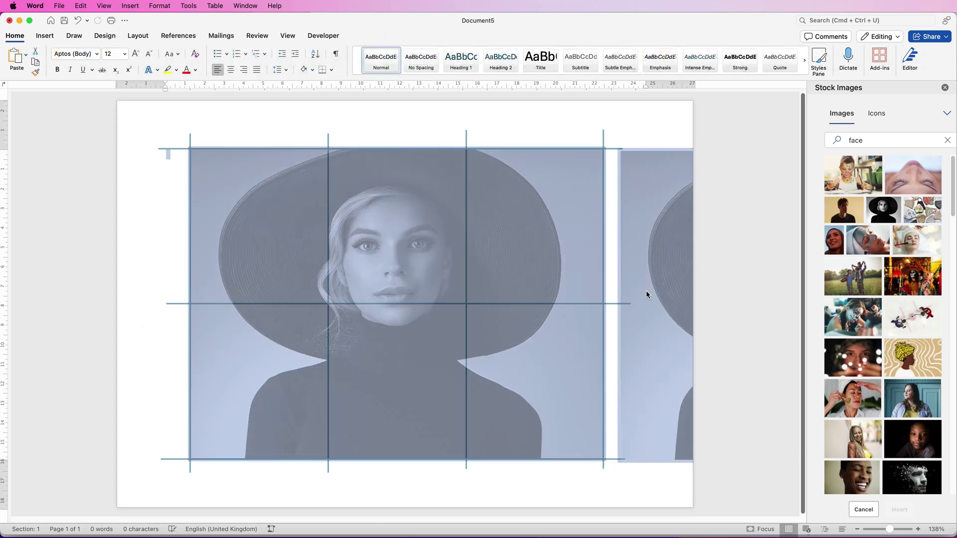
{"action": "left_click", "coordinate": [507, 334]}
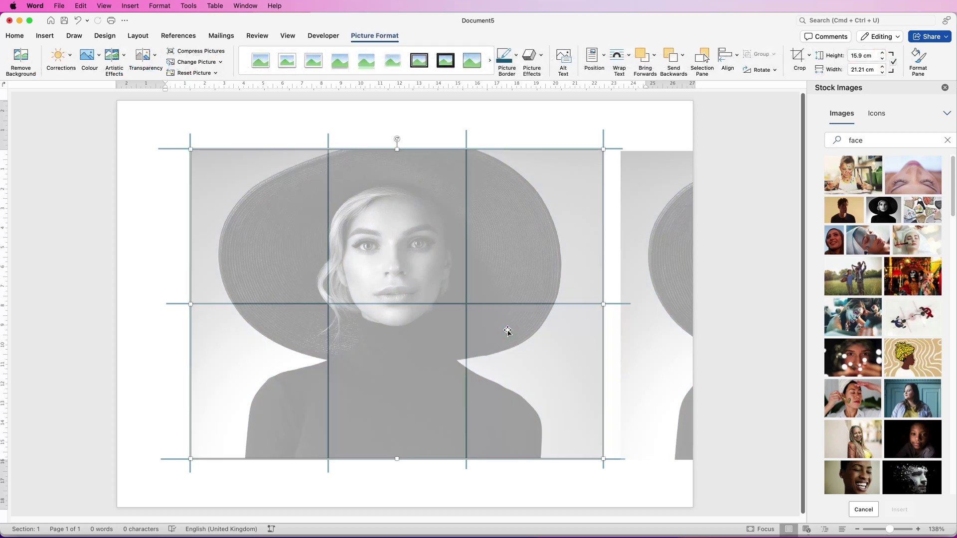
Crop the original to the 7.94 × 7.06 cm top-left cell and move it to the page's top-left corner.
{"action": "left_click", "coordinate": [798, 58]}
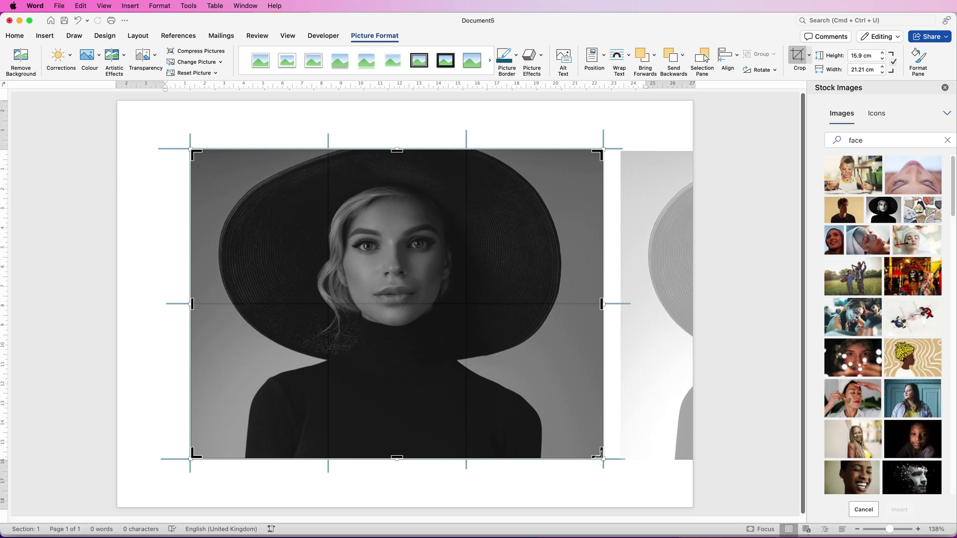
{"action": "left_click_drag", "start_coordinate": [600, 454], "coordinate": [329, 304]}
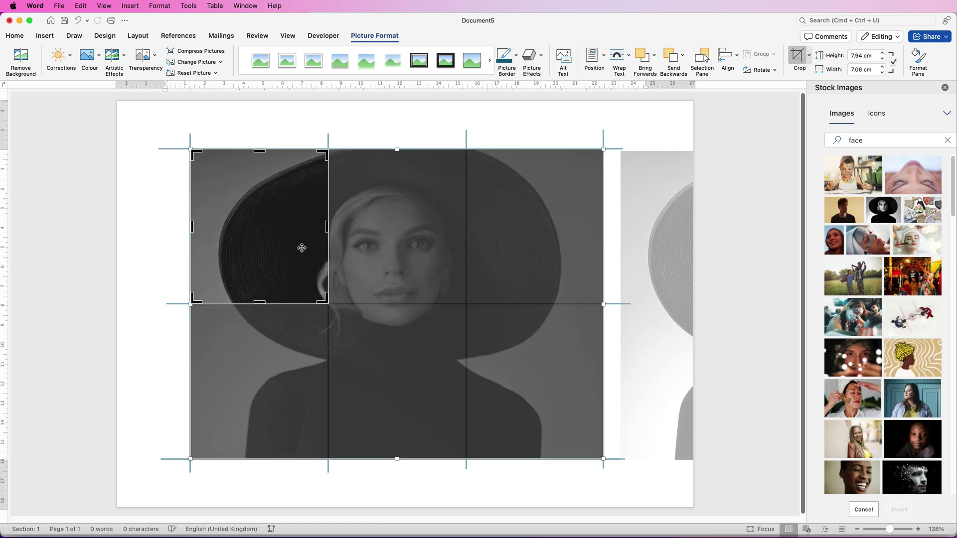
{"action": "key", "text": "Escape"}
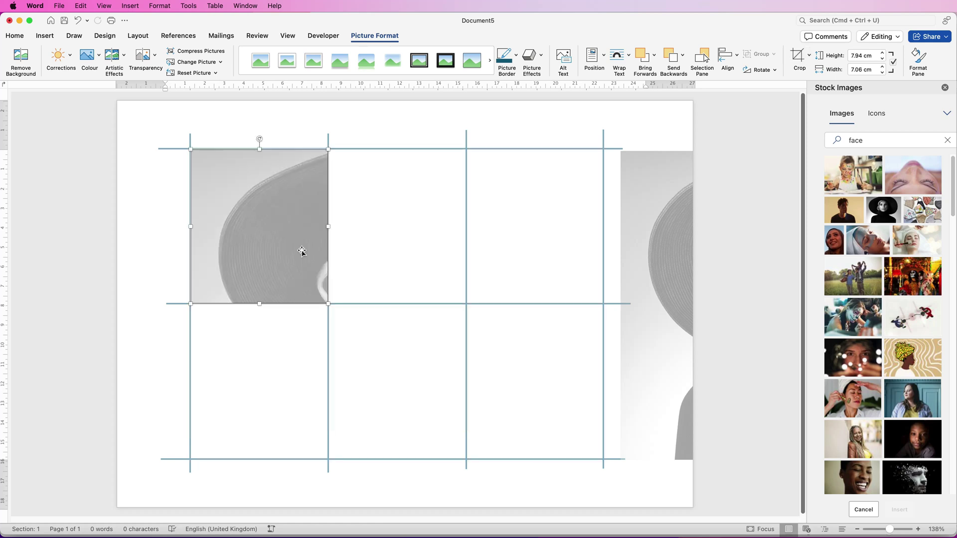
{"action": "left_click_drag", "start_coordinate": [284, 263], "coordinate": [211, 190]}
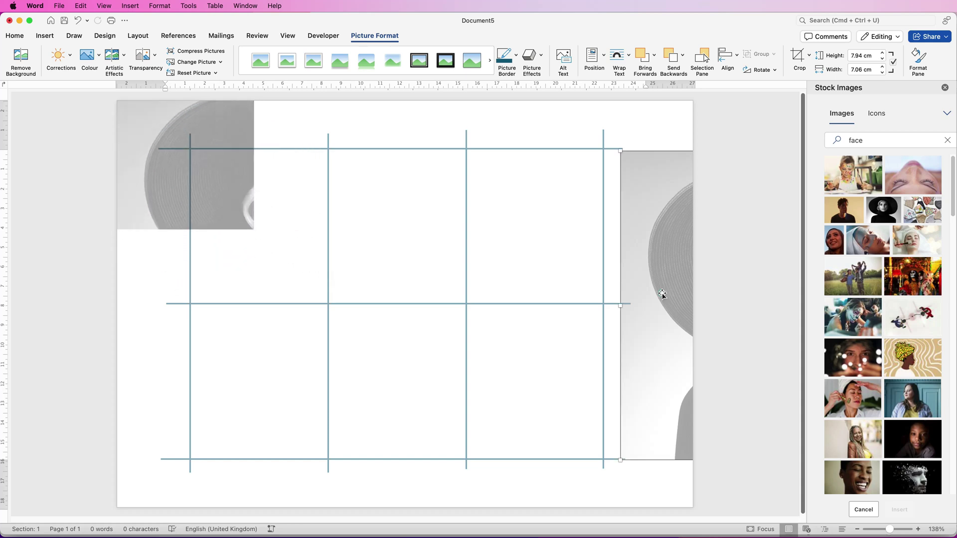
Move the portrait copy back over the grid and line it up with the guide lines.
{"action": "left_click", "coordinate": [663, 291]}
{"action": "left_click_drag", "start_coordinate": [665, 301], "coordinate": [243, 316]}
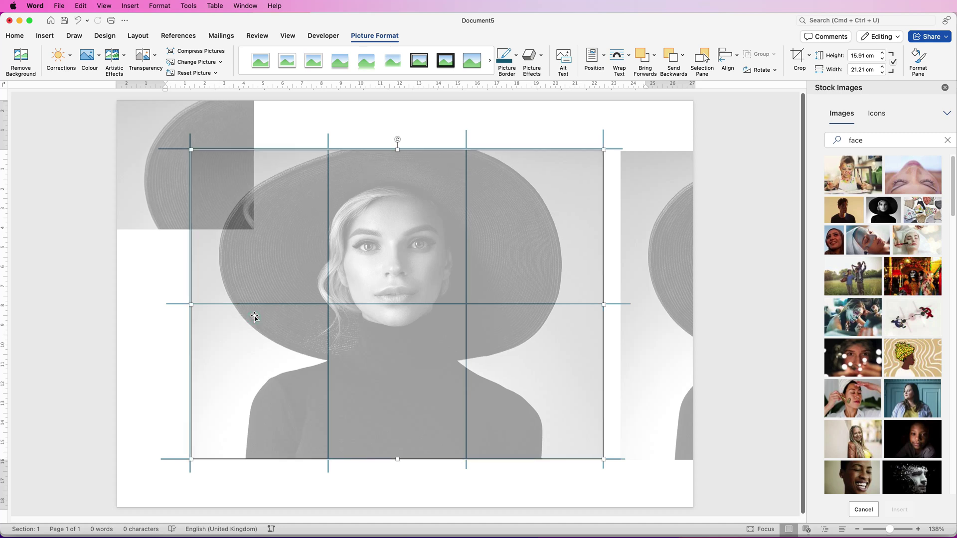
{"action": "mouse_move", "coordinate": [254, 316]}
{"action": "left_mouse_down"}
{"action": "mouse_move", "coordinate": [248, 325]}
{"action": "mouse_move", "coordinate": [252, 312]}
{"action": "left_mouse_up"}
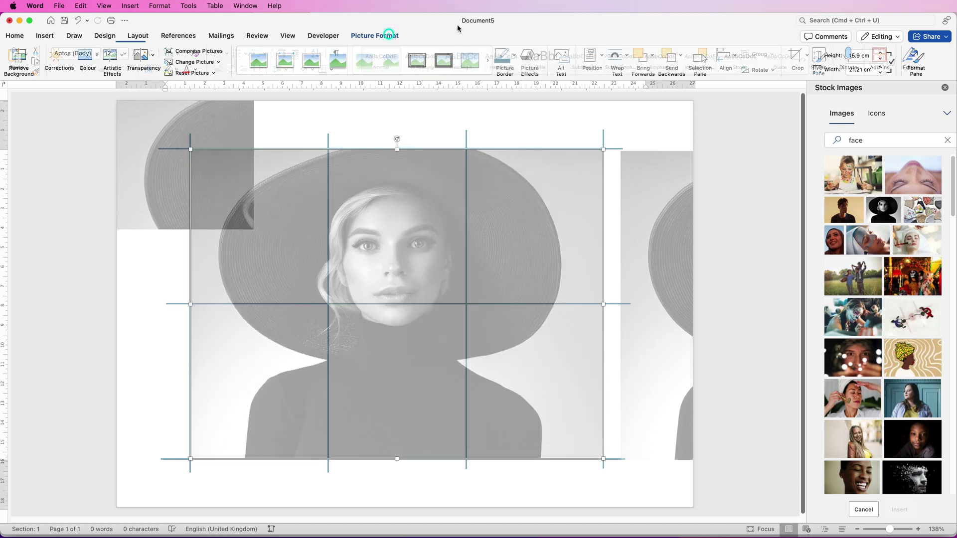
Crop the copy down to the top-middle face cell and move the cropped pieces aside.
{"action": "left_click", "coordinate": [799, 59]}
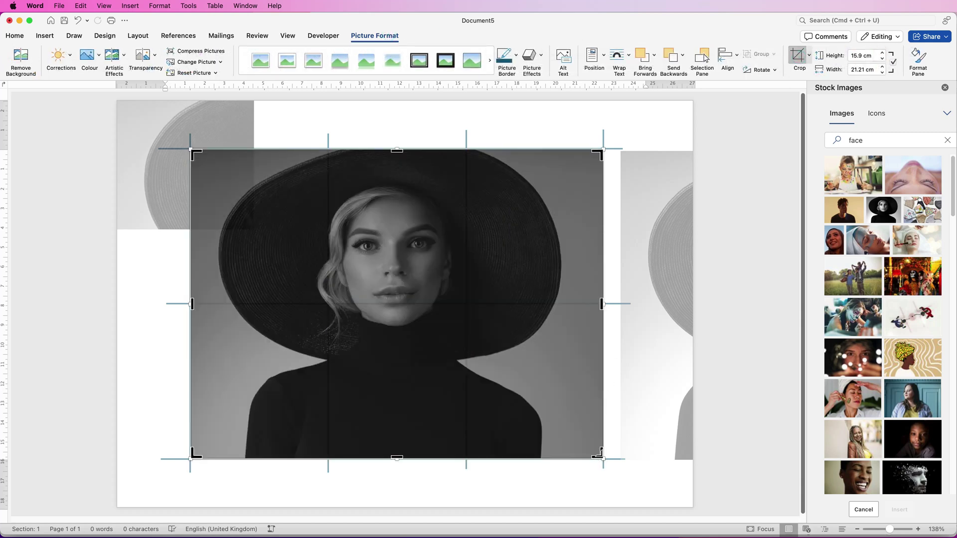
{"action": "left_click_drag", "start_coordinate": [600, 453], "coordinate": [468, 304]}
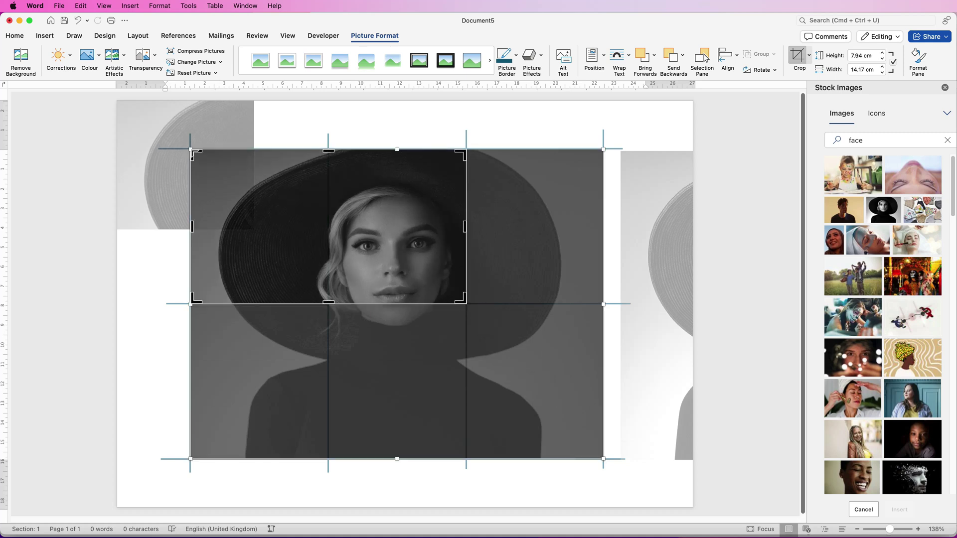
{"action": "left_click_drag", "start_coordinate": [194, 152], "coordinate": [327, 148]}
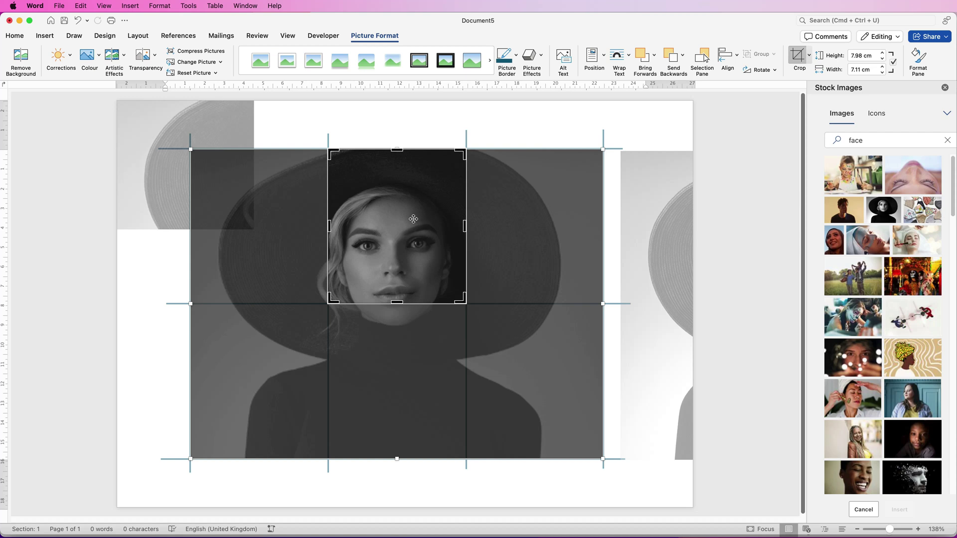
{"action": "left_click_drag", "start_coordinate": [413, 219], "coordinate": [364, 159]}
{"action": "mouse_move", "coordinate": [455, 305]}
{"action": "left_mouse_down"}
{"action": "mouse_move", "coordinate": [223, 322]}
{"action": "mouse_move", "coordinate": [396, 143]}
{"action": "mouse_move", "coordinate": [271, 363]}
{"action": "mouse_move", "coordinate": [231, 289]}
{"action": "mouse_move", "coordinate": [311, 455]}
{"action": "mouse_move", "coordinate": [551, 321]}
{"action": "mouse_move", "coordinate": [214, 314]}
{"action": "mouse_move", "coordinate": [462, 305]}
{"action": "left_mouse_up"}
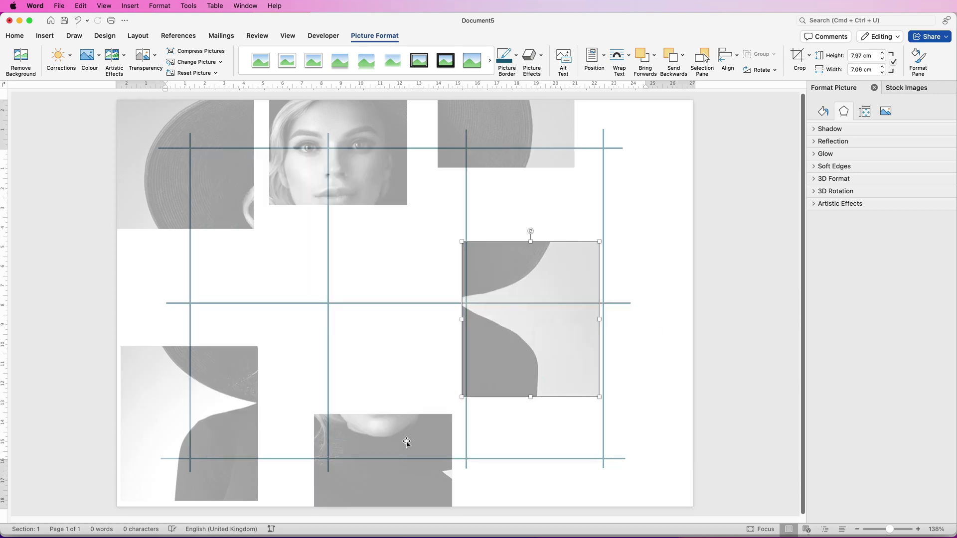
Rearrange the neck, bottom-left, hat and face pieces to new spots on the page.
{"action": "left_click_drag", "start_coordinate": [407, 442], "coordinate": [417, 325]}
{"action": "left_click_drag", "start_coordinate": [233, 396], "coordinate": [272, 334]}
{"action": "left_click_drag", "start_coordinate": [234, 218], "coordinate": [262, 258]}
{"action": "left_click_drag", "start_coordinate": [349, 164], "coordinate": [378, 199]}
{"action": "left_click_drag", "start_coordinate": [539, 159], "coordinate": [560, 196]}
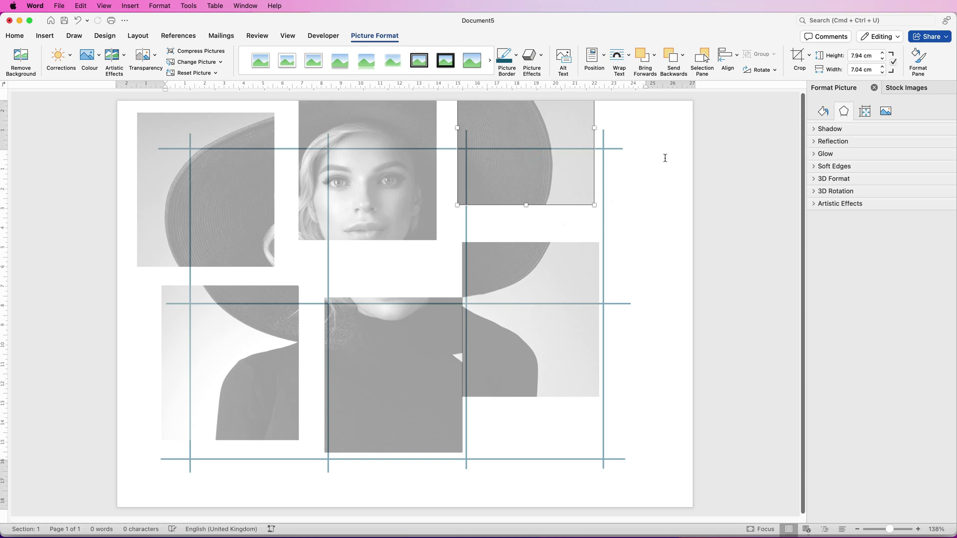
{"action": "left_click", "coordinate": [646, 123]}
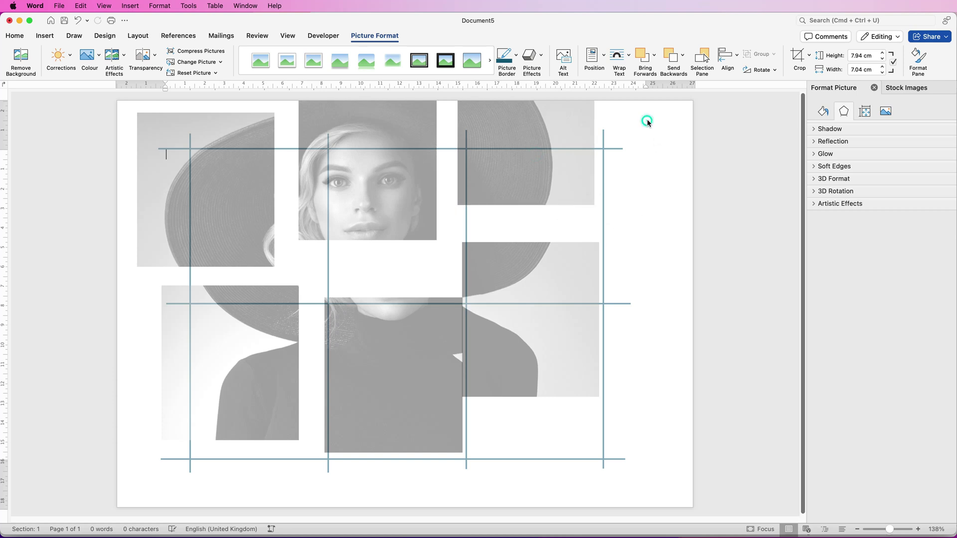
Delete every guide line from the header and return to the page body.
{"action": "double_click", "coordinate": [647, 123]}
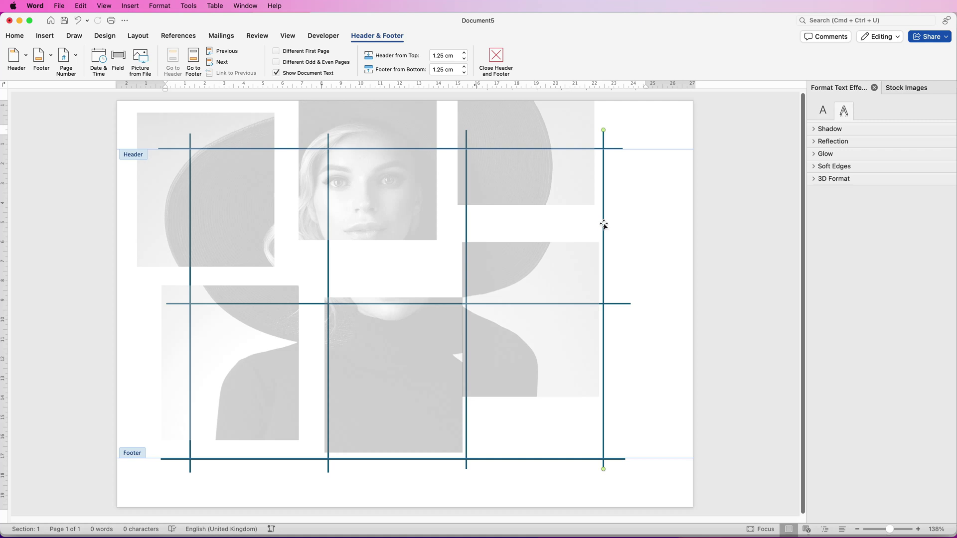
{"action": "key", "text": "Delete"}
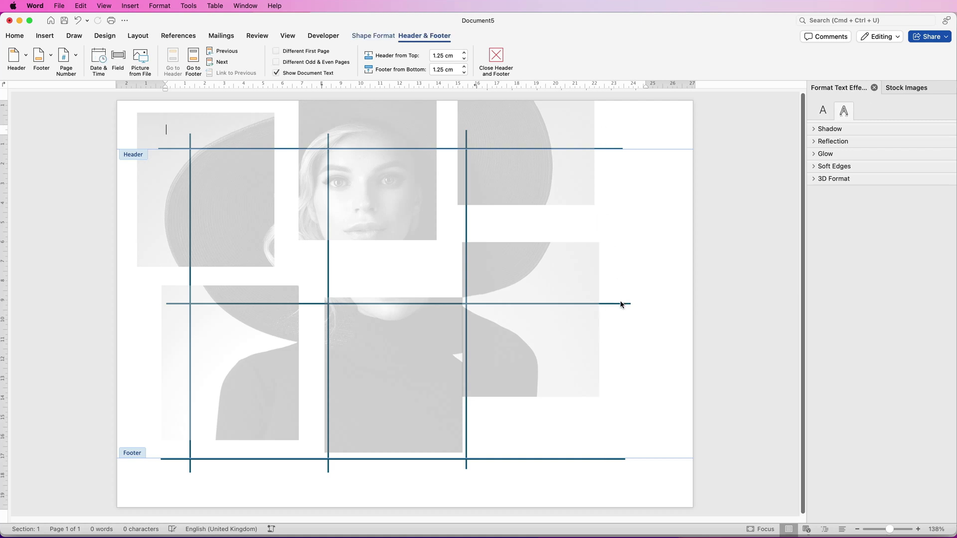
{"action": "key", "text": "Delete"}
{"action": "left_click", "coordinate": [455, 459]}
{"action": "key", "text": "Delete"}
{"action": "left_click", "coordinate": [623, 147]}
{"action": "key", "text": "Delete"}
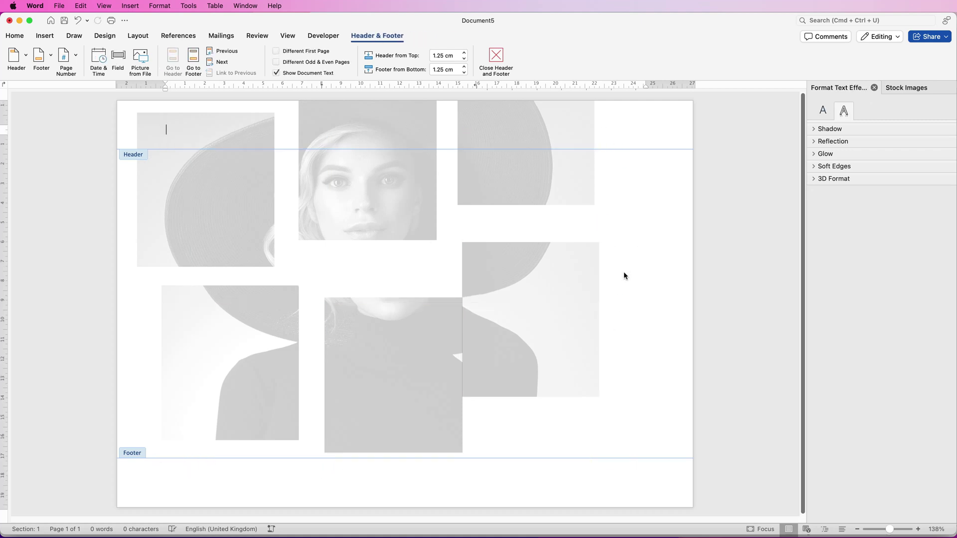
{"action": "double_click", "coordinate": [624, 275]}
Drag the lower-right, bottom-middle and bottom-left pieces into a rough 3×2 grid.
{"action": "left_click", "coordinate": [548, 340]}
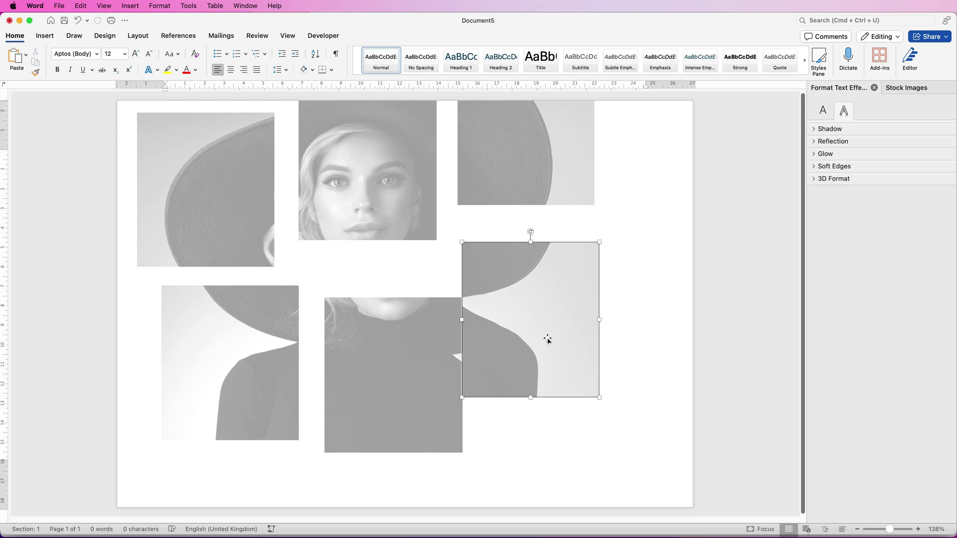
{"action": "left_click_drag", "start_coordinate": [547, 340], "coordinate": [573, 389]}
{"action": "left_click_drag", "start_coordinate": [420, 378], "coordinate": [426, 372]}
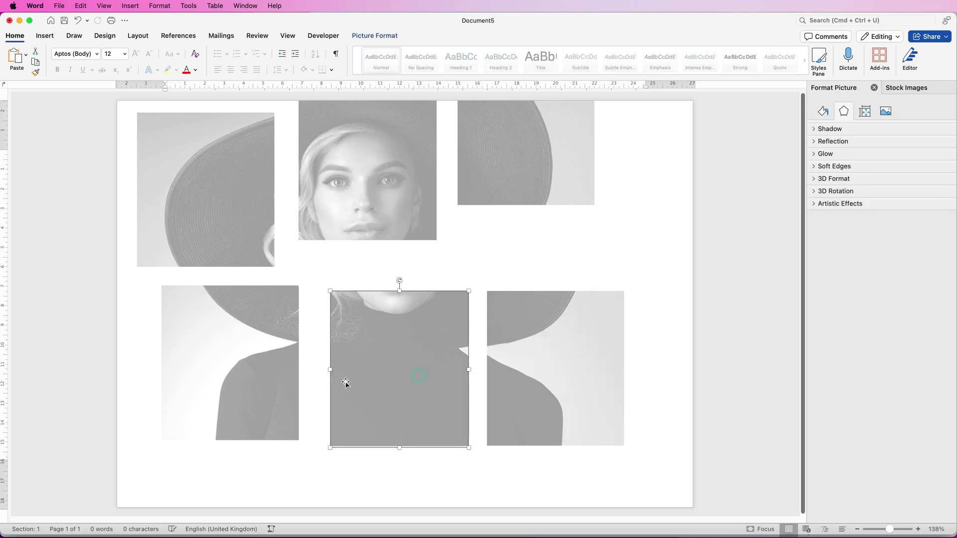
{"action": "left_click_drag", "start_coordinate": [276, 389], "coordinate": [289, 395]}
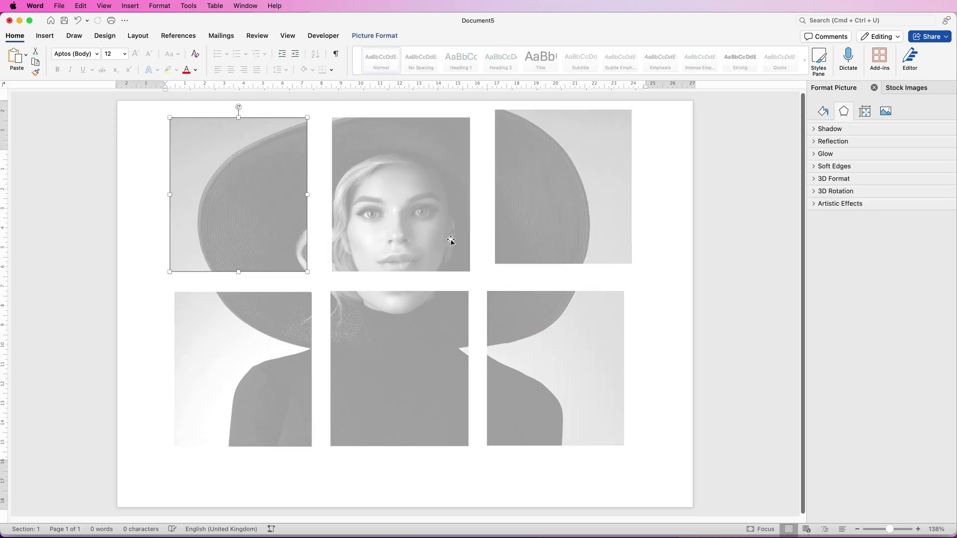
Select all six portrait pieces and apply the 0% transparency preset.
{"action": "left_click", "coordinate": [399, 202], "text": "shift"}
{"action": "left_click", "coordinate": [526, 189], "text": "shift"}
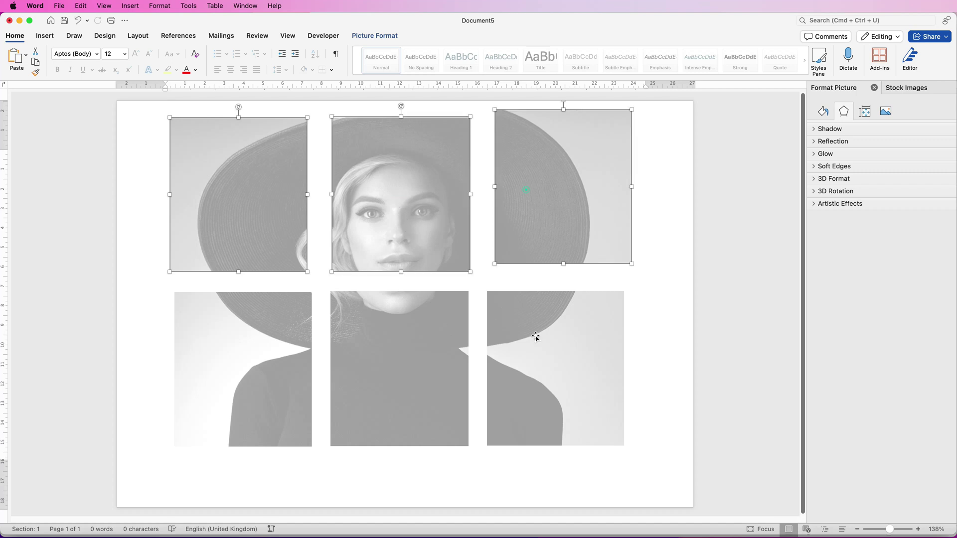
{"action": "left_click", "coordinate": [529, 366], "text": "shift"}
{"action": "left_click", "coordinate": [429, 367], "text": "shift"}
{"action": "left_click", "coordinate": [283, 357], "text": "shift"}
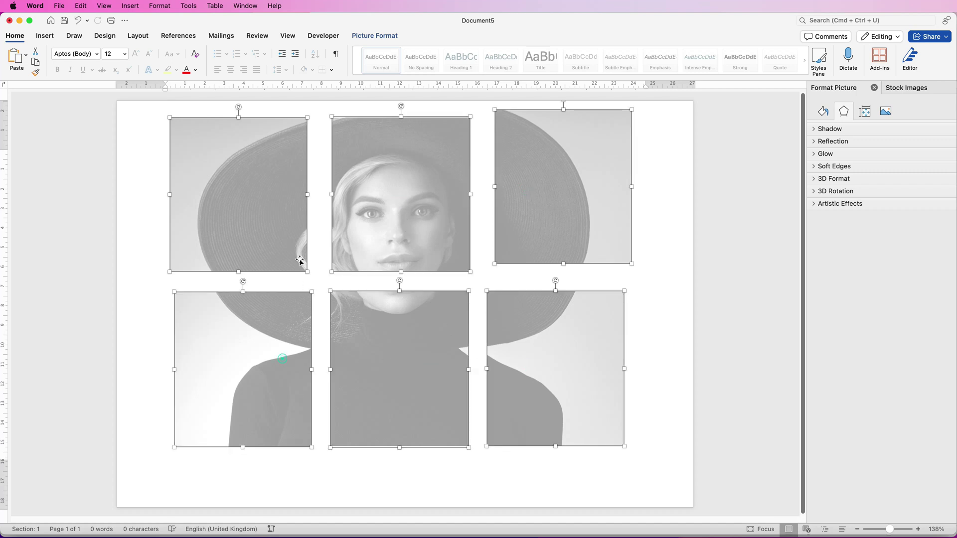
{"action": "left_click", "coordinate": [369, 35]}
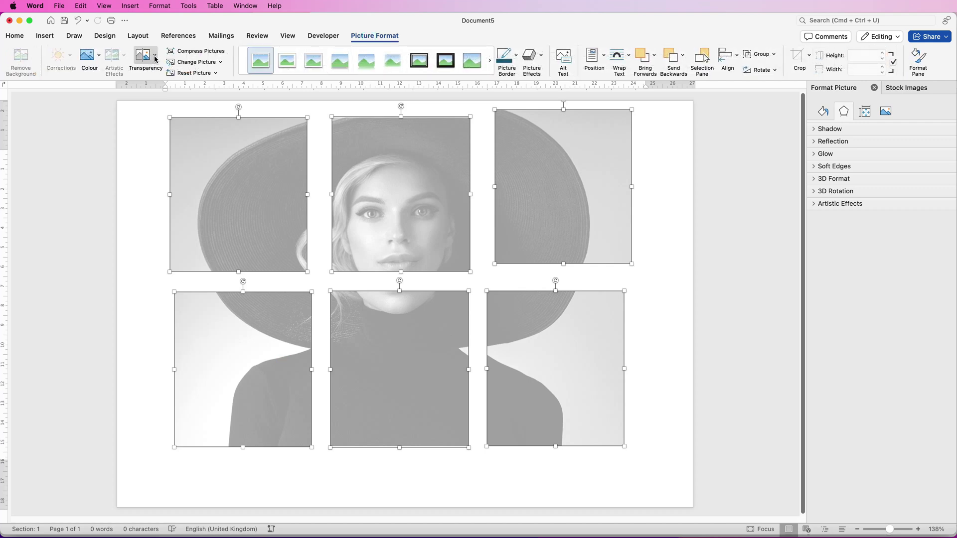
{"action": "left_click", "coordinate": [155, 59]}
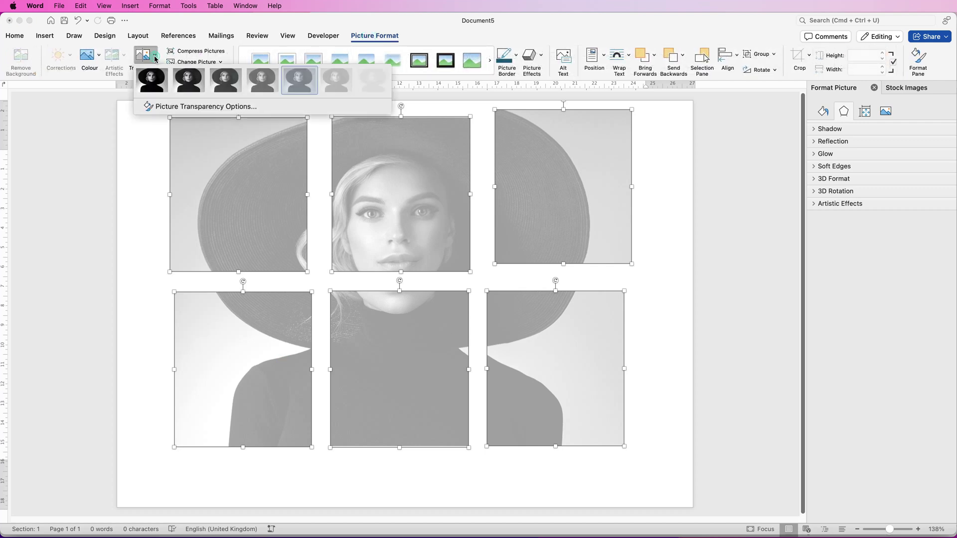
{"action": "left_click", "coordinate": [152, 81]}
Move the top-right piece down-left and enlarge the bottom-middle, face and hat pieces.
{"action": "left_click", "coordinate": [137, 208]}
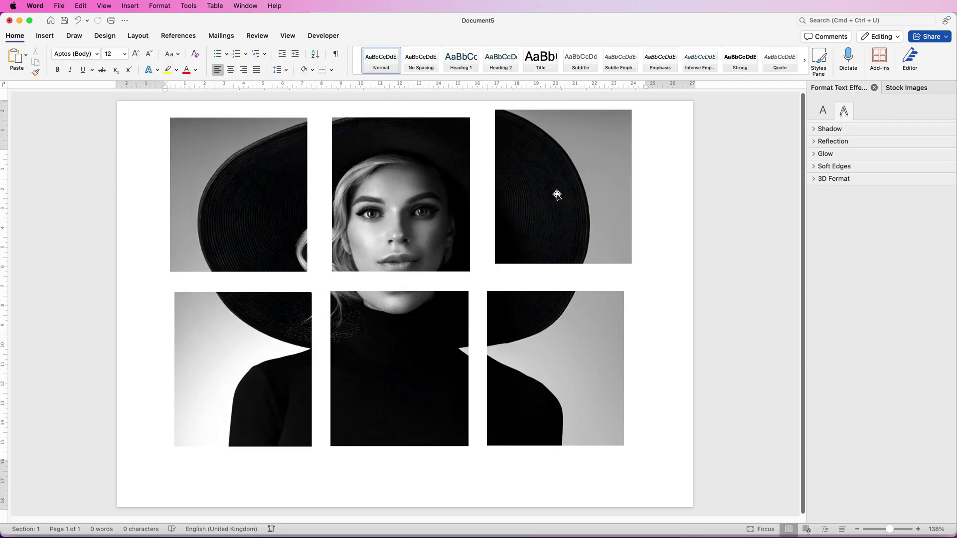
{"action": "left_click_drag", "start_coordinate": [566, 188], "coordinate": [553, 203]}
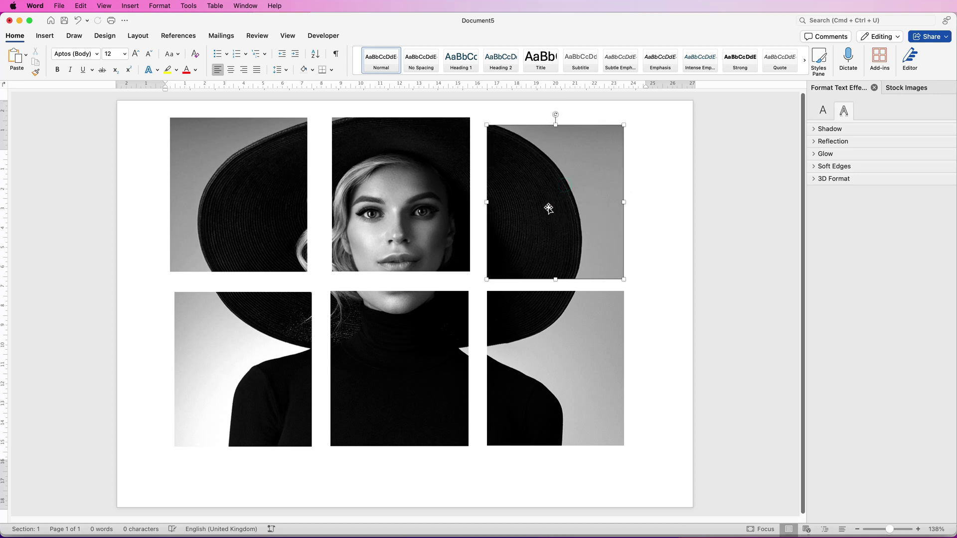
{"action": "left_click", "coordinate": [408, 336]}
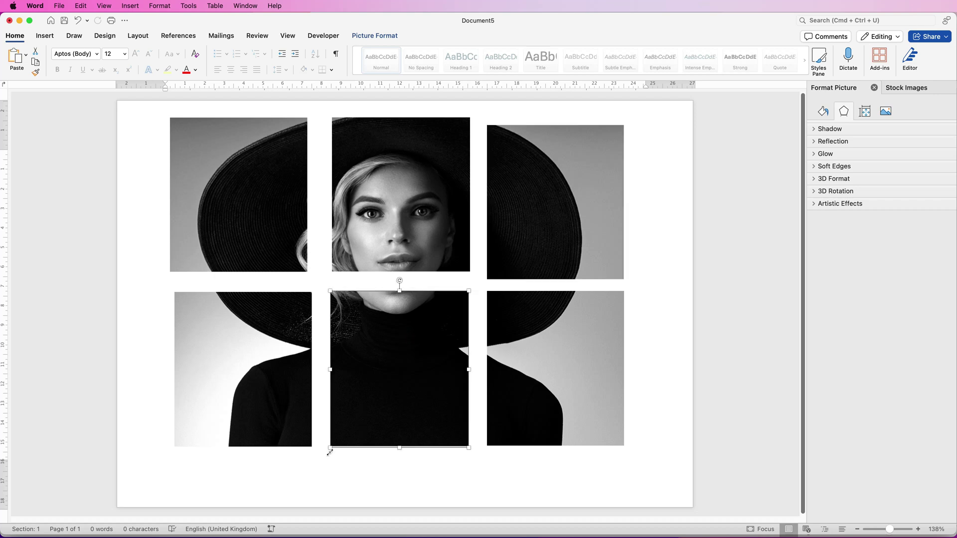
{"action": "left_click_drag", "start_coordinate": [331, 447], "coordinate": [283, 499]}
{"action": "left_click", "coordinate": [443, 234]}
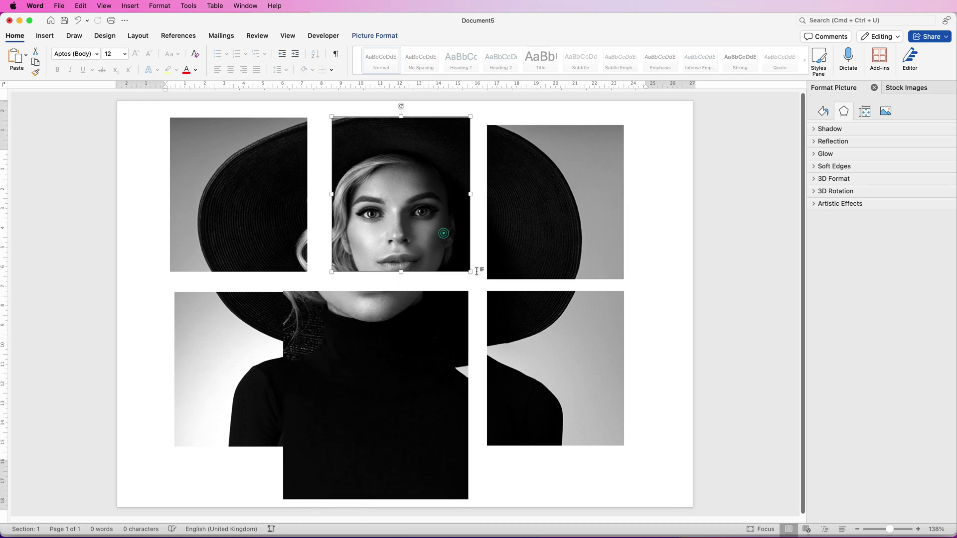
{"action": "left_click_drag", "start_coordinate": [470, 272], "coordinate": [490, 299]}
{"action": "left_click", "coordinate": [560, 244]}
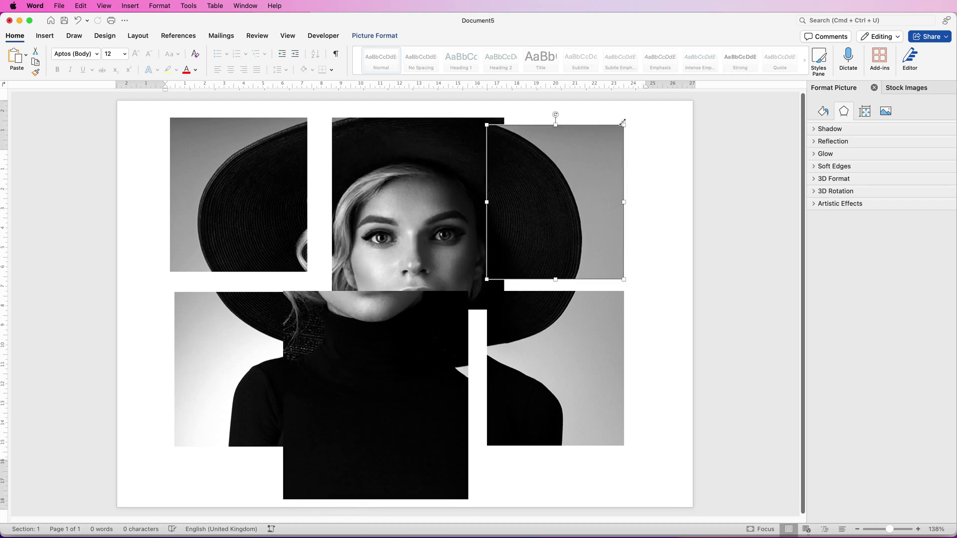
{"action": "left_click_drag", "start_coordinate": [624, 125], "coordinate": [630, 129]}
Shrink the bottom-right piece and reposition the bottom-right, bottom-middle and face pieces.
{"action": "left_click", "coordinate": [556, 373]}
{"action": "left_click_drag", "start_coordinate": [625, 446], "coordinate": [590, 407]}
{"action": "left_click_drag", "start_coordinate": [528, 354], "coordinate": [532, 394]}
{"action": "left_click_drag", "start_coordinate": [436, 390], "coordinate": [424, 411]}
{"action": "left_click_drag", "start_coordinate": [462, 299], "coordinate": [464, 312]}
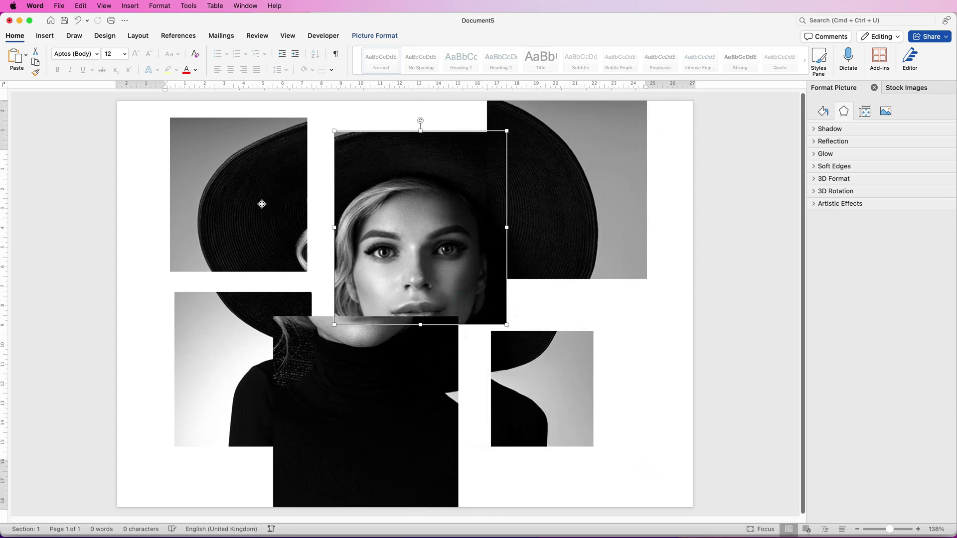
{"action": "left_click_drag", "start_coordinate": [261, 204], "coordinate": [288, 192]}
Undo the resizing with Cmd+Z and line up the top-left and top-right hat pieces with the grid.
{"action": "left_click_drag", "start_coordinate": [582, 161], "coordinate": [586, 157]}
{"action": "key", "text": "super+z"}
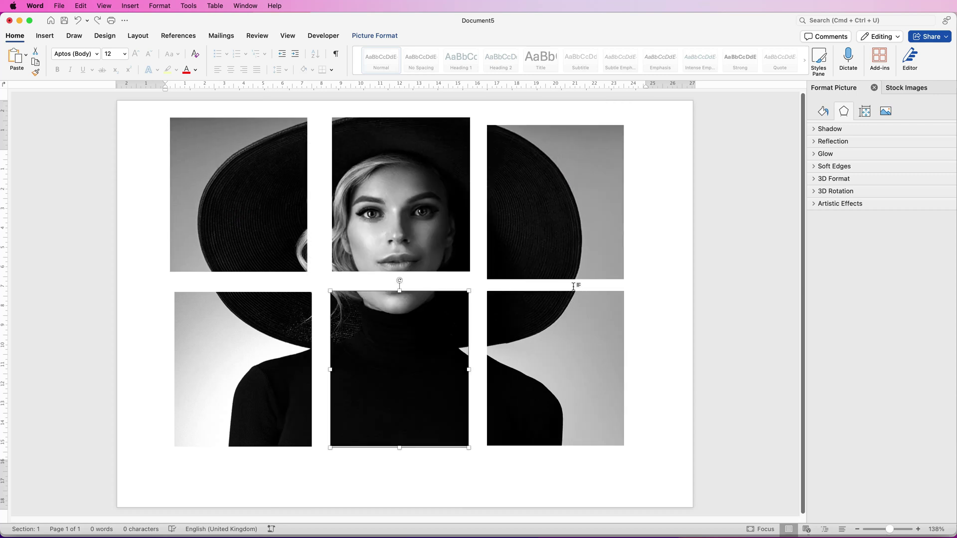
{"action": "left_click_drag", "start_coordinate": [560, 215], "coordinate": [559, 212]}
{"action": "left_click_drag", "start_coordinate": [282, 225], "coordinate": [410, 211]}
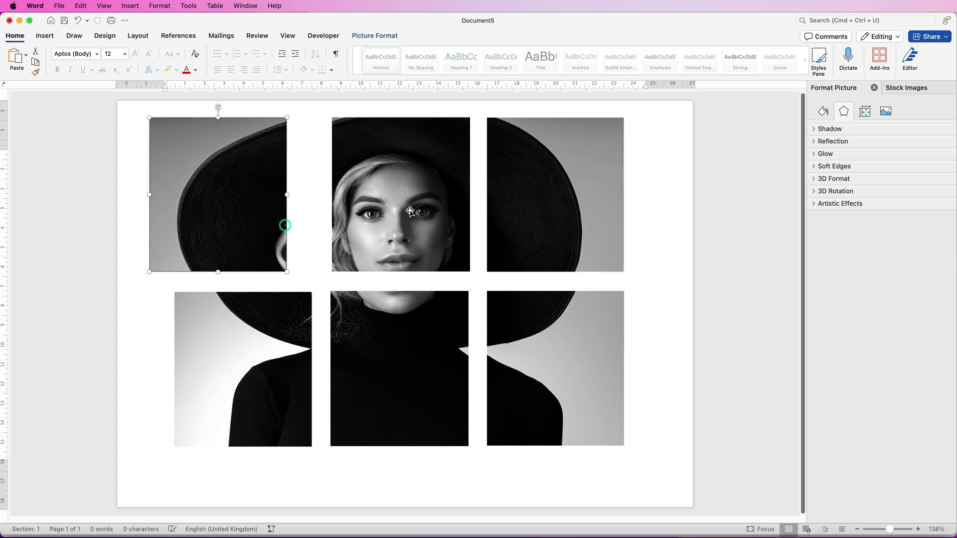
{"action": "left_click_drag", "start_coordinate": [551, 209], "coordinate": [533, 217]}
{"action": "mouse_move", "coordinate": [261, 223]}
{"action": "left_mouse_down"}
{"action": "mouse_move", "coordinate": [294, 225]}
{"action": "mouse_move", "coordinate": [276, 229]}
{"action": "left_mouse_up"}
{"action": "left_click_drag", "start_coordinate": [556, 216], "coordinate": [578, 215]}
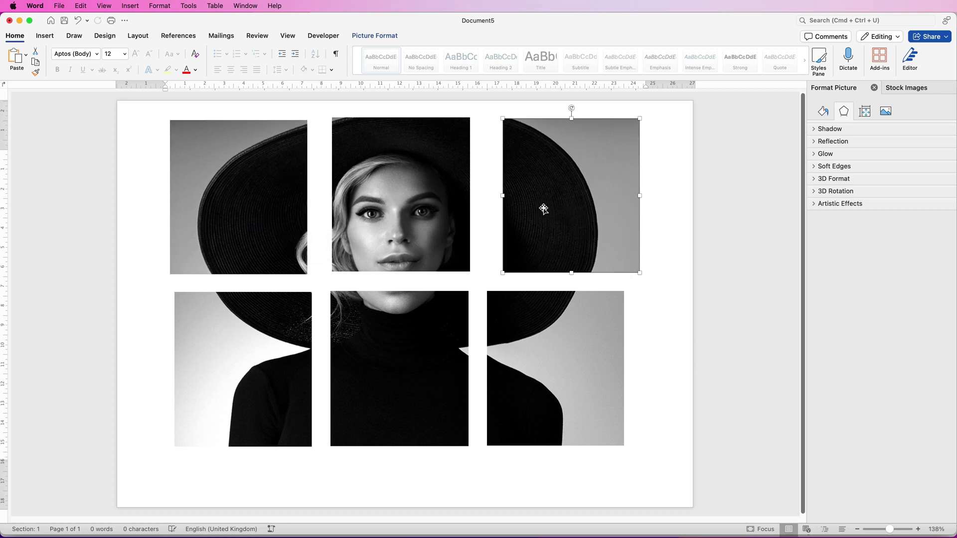
{"action": "left_click_drag", "start_coordinate": [543, 208], "coordinate": [529, 208]}
{"action": "left_click_drag", "start_coordinate": [276, 216], "coordinate": [283, 215]}
Distribute the three top-row pieces horizontally, align their tops and group them.
{"action": "left_click", "coordinate": [399, 197], "text": "shift"}
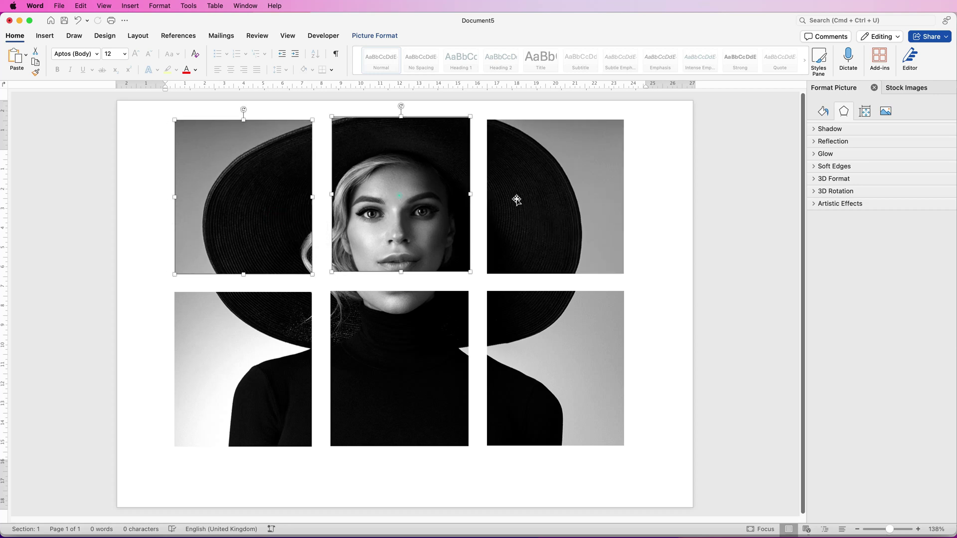
{"action": "left_click", "coordinate": [528, 200], "text": "shift"}
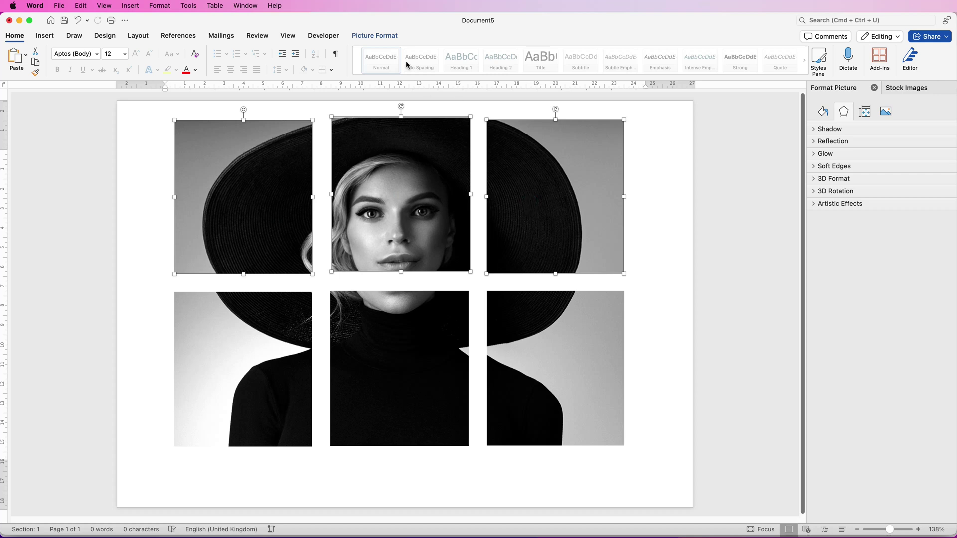
{"action": "left_click", "coordinate": [394, 36]}
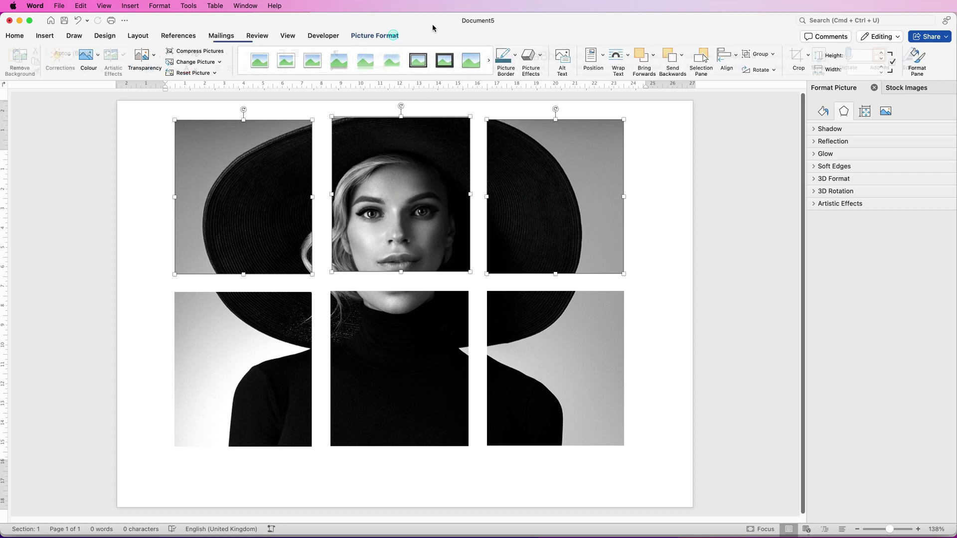
{"action": "left_click", "coordinate": [738, 58]}
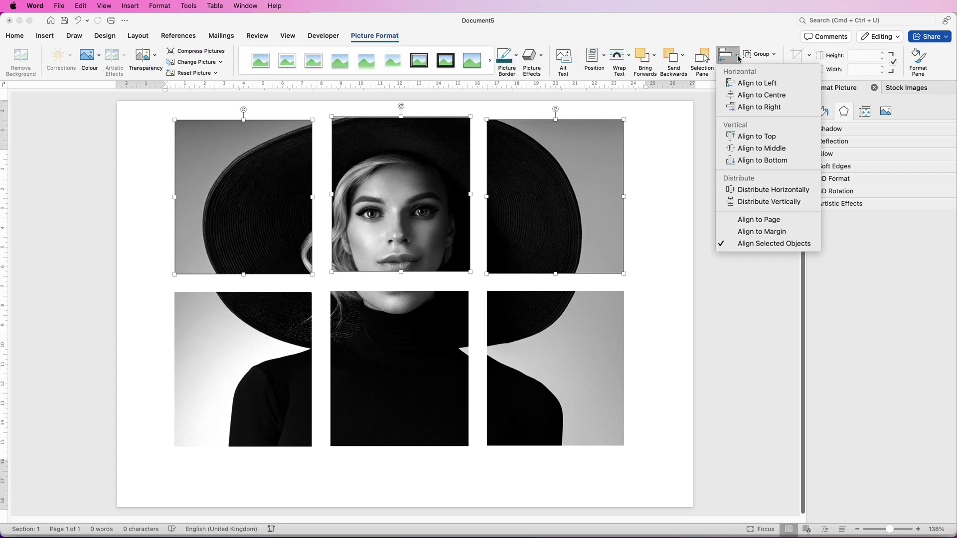
{"action": "left_click", "coordinate": [752, 193]}
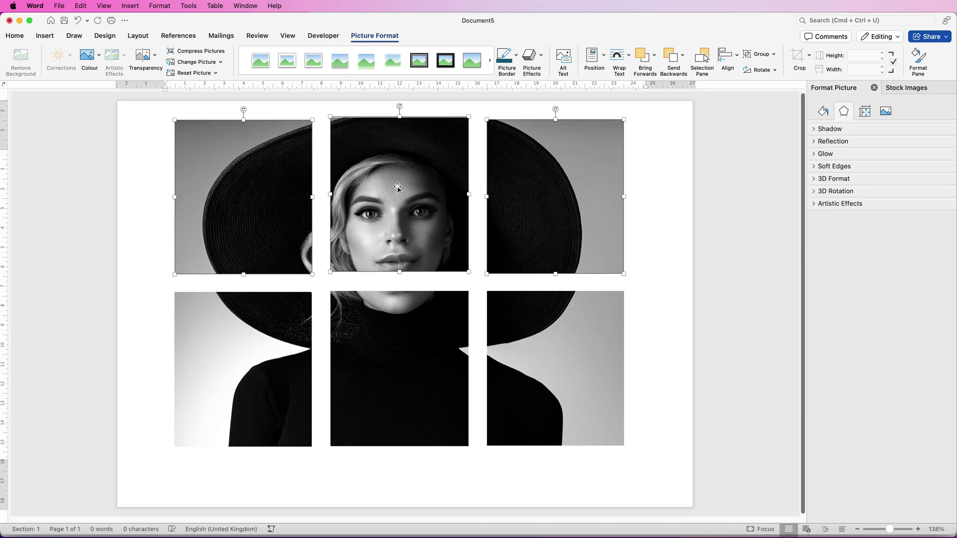
{"action": "left_click", "coordinate": [738, 59]}
{"action": "left_click", "coordinate": [743, 136]}
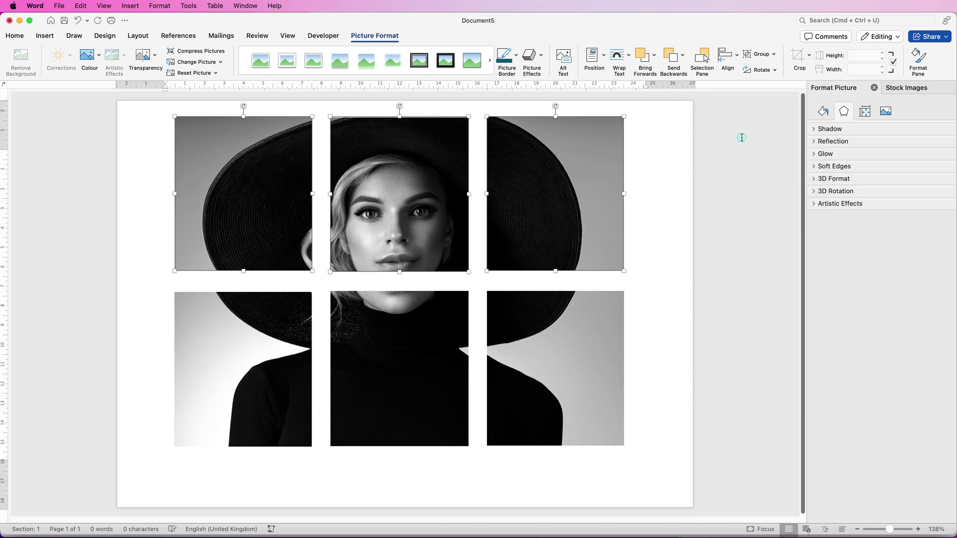
{"action": "left_click", "coordinate": [761, 55]}
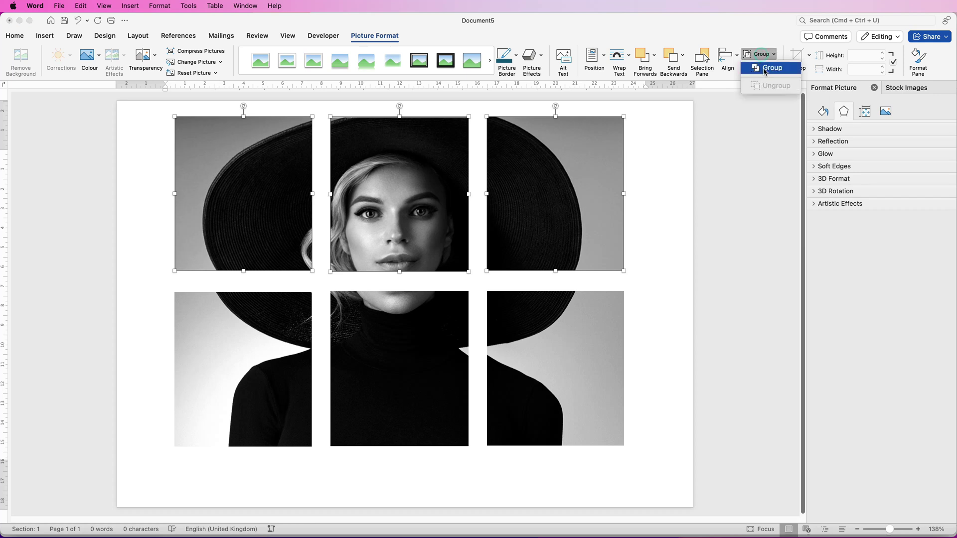
{"action": "left_click", "coordinate": [765, 69]}
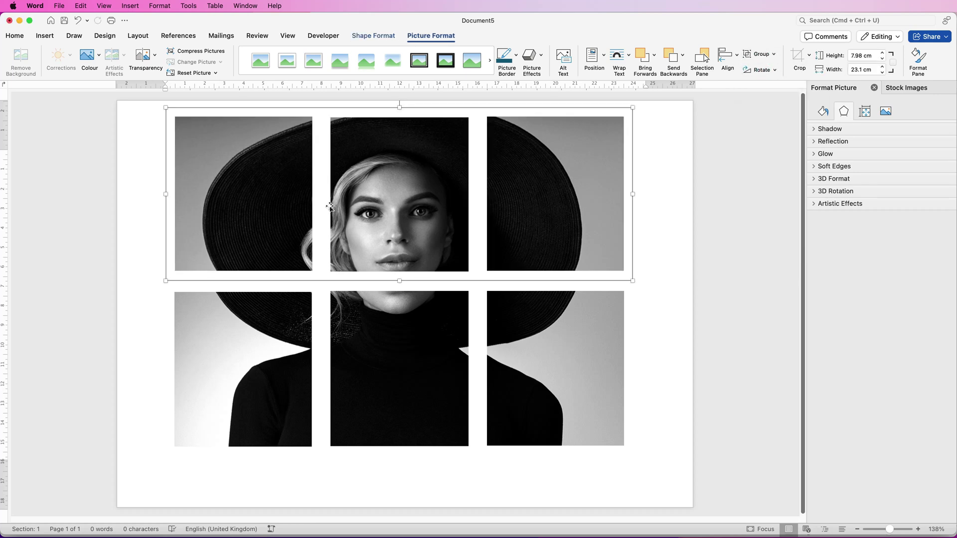
Nudge the top-row group and lift the bottom-right and bottom-left pieces slightly.
{"action": "left_click_drag", "start_coordinate": [539, 207], "coordinate": [551, 206]}
{"action": "left_click_drag", "start_coordinate": [560, 347], "coordinate": [561, 341]}
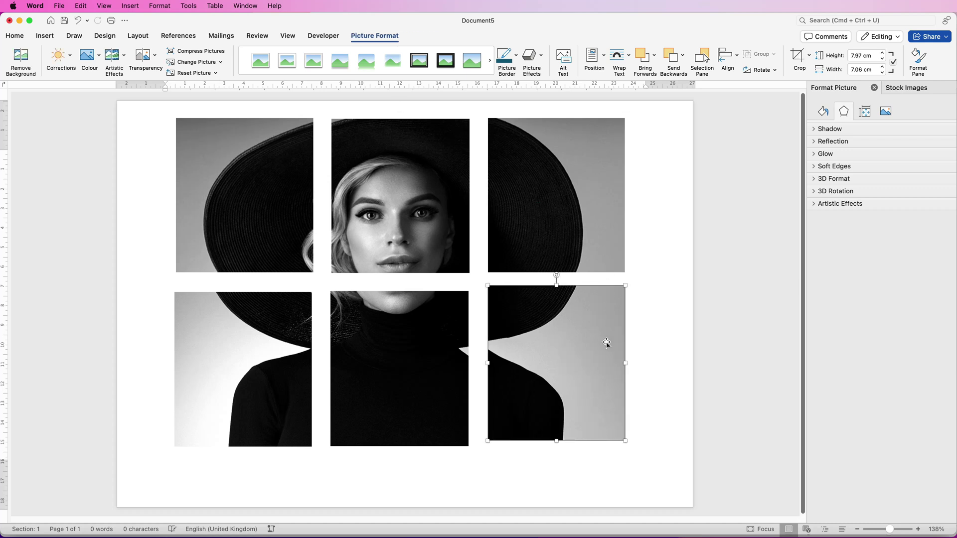
{"action": "left_click_drag", "start_coordinate": [267, 341], "coordinate": [269, 336]}
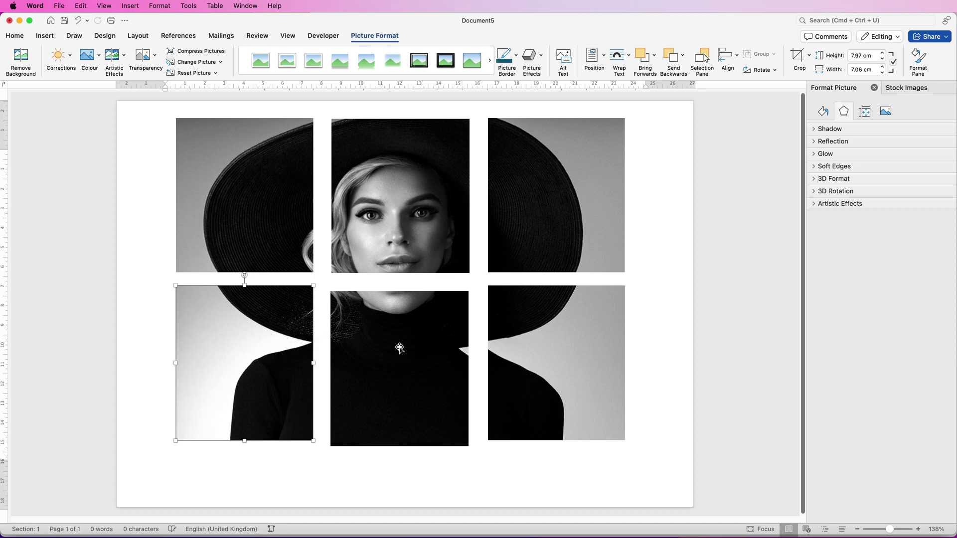
Distribute the three bottom pieces horizontally, align their bottoms and group them.
{"action": "left_click", "coordinate": [394, 356], "text": "shift"}
{"action": "left_click", "coordinate": [510, 361], "text": "shift"}
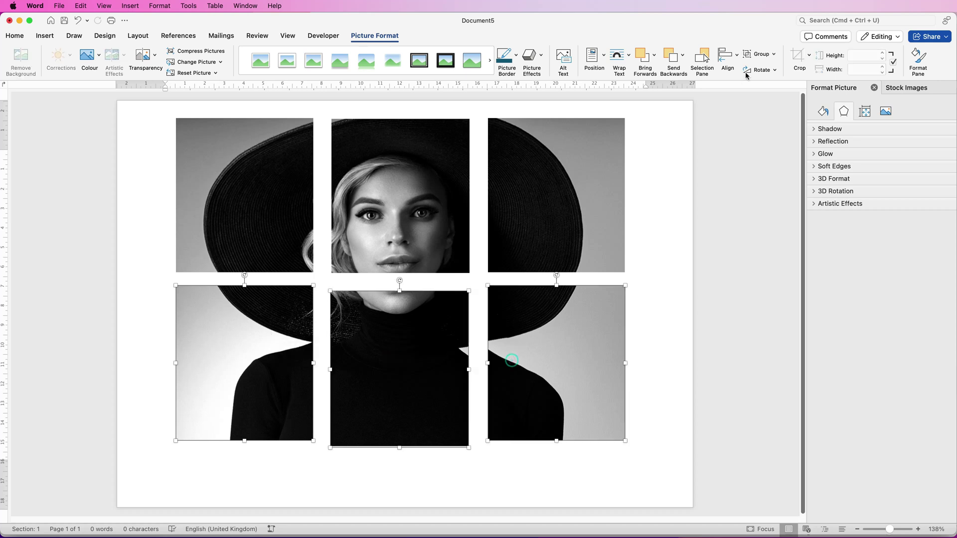
{"action": "left_click", "coordinate": [738, 56]}
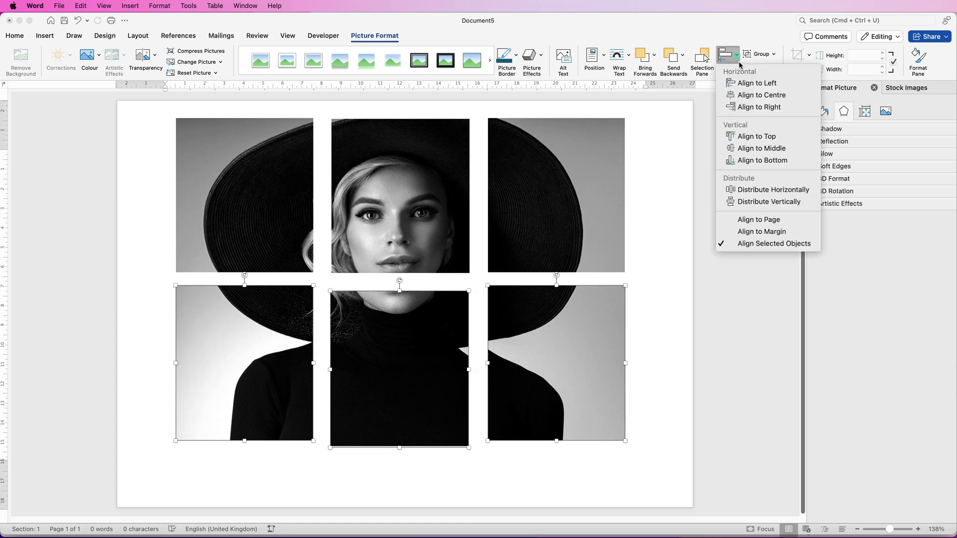
{"action": "left_click", "coordinate": [755, 190]}
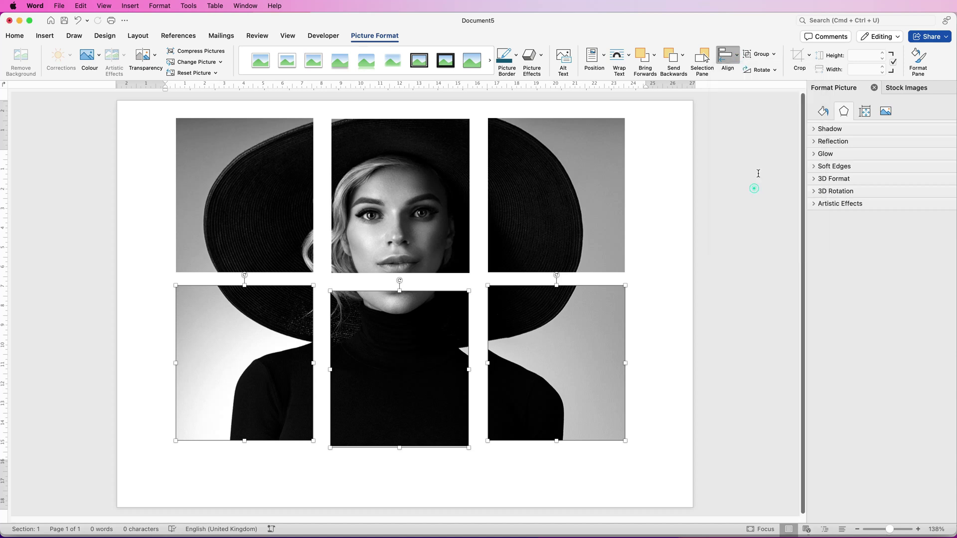
{"action": "left_click", "coordinate": [738, 59]}
{"action": "left_click", "coordinate": [752, 160]}
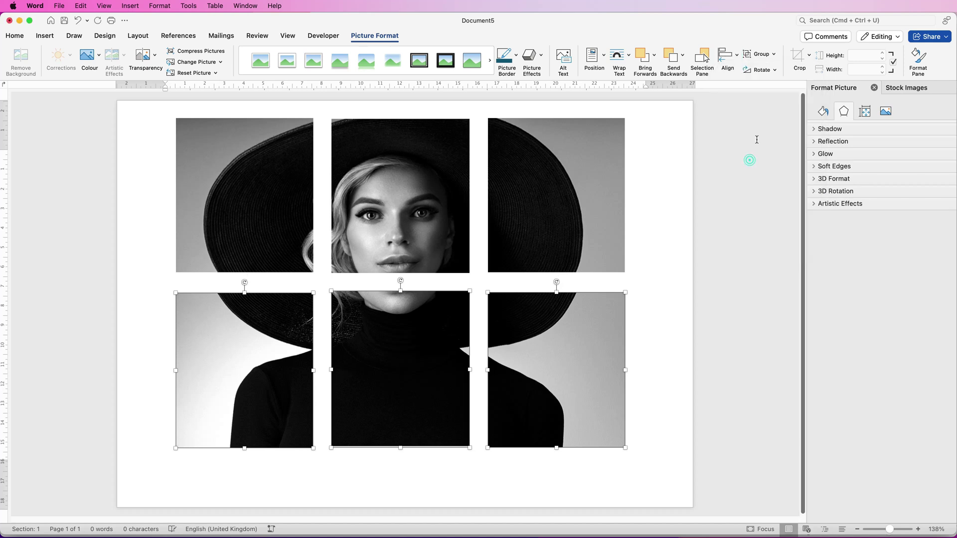
{"action": "left_click", "coordinate": [760, 54]}
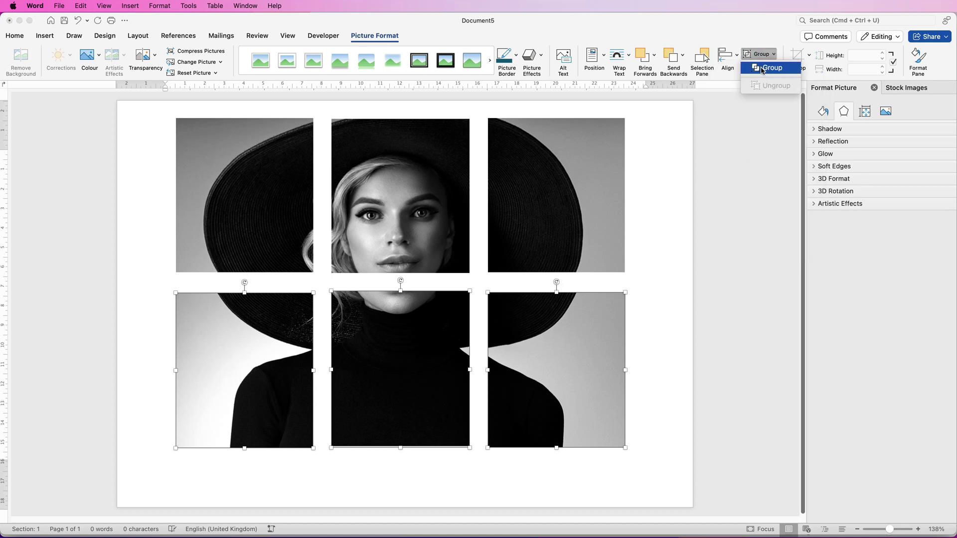
{"action": "left_click", "coordinate": [761, 69]}
Move the bottom-row group below the top row, then ungroup it into three pieces.
{"action": "mouse_move", "coordinate": [523, 360]}
{"action": "left_mouse_down"}
{"action": "mouse_move", "coordinate": [521, 294]}
{"action": "mouse_move", "coordinate": [523, 357]}
{"action": "left_mouse_up"}
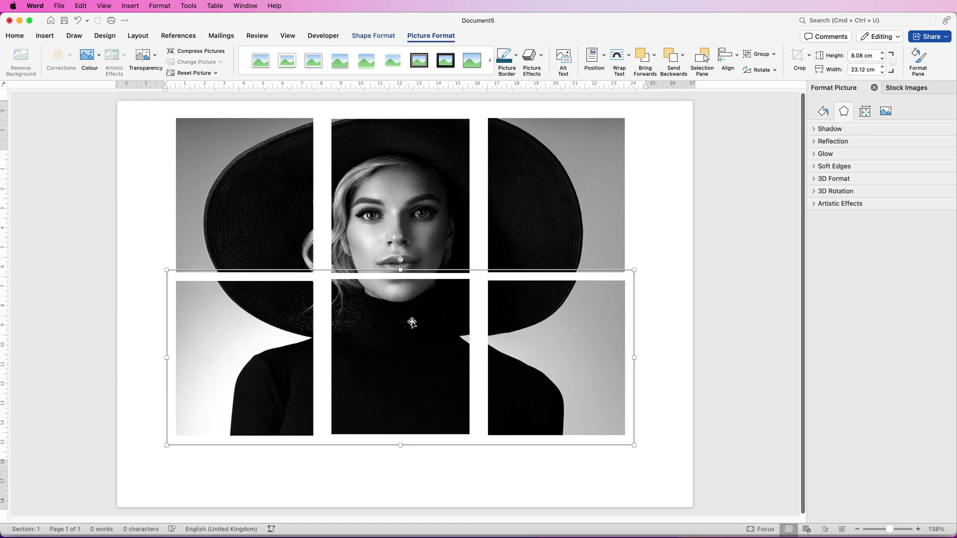
{"action": "left_click_drag", "start_coordinate": [410, 324], "coordinate": [434, 323]}
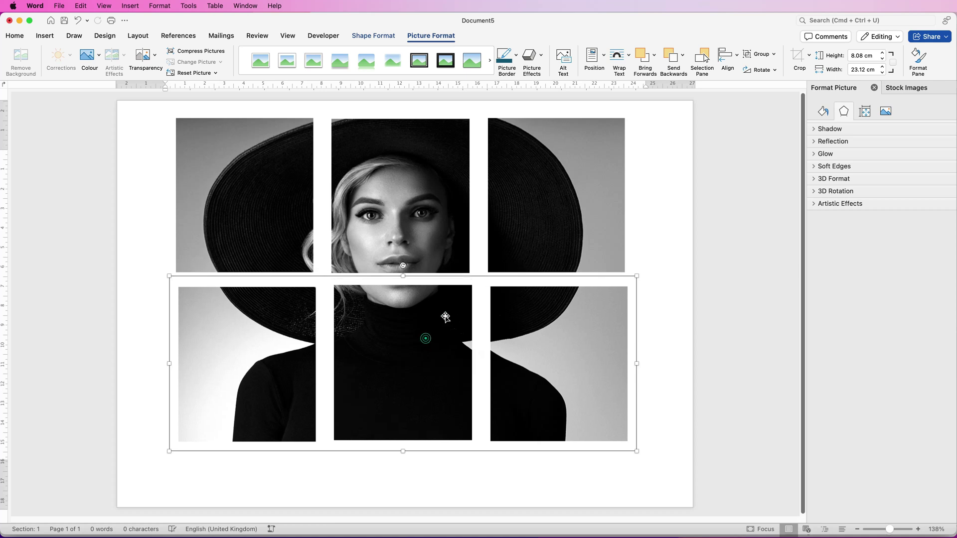
{"action": "left_click", "coordinate": [773, 57]}
{"action": "left_click", "coordinate": [770, 85]}
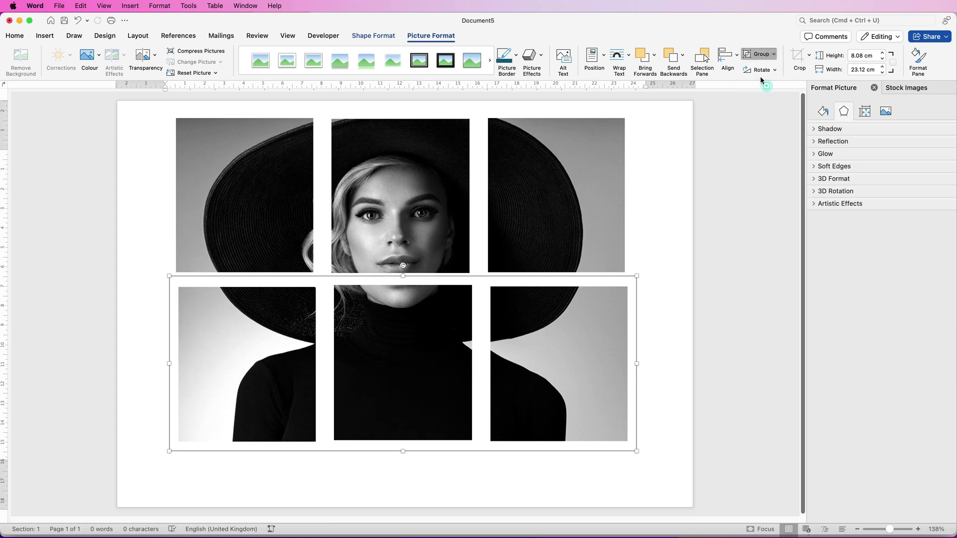
Align the bottom pieces to middle and top, regroup them, and slide the row under the top row.
{"action": "left_click", "coordinate": [737, 55]}
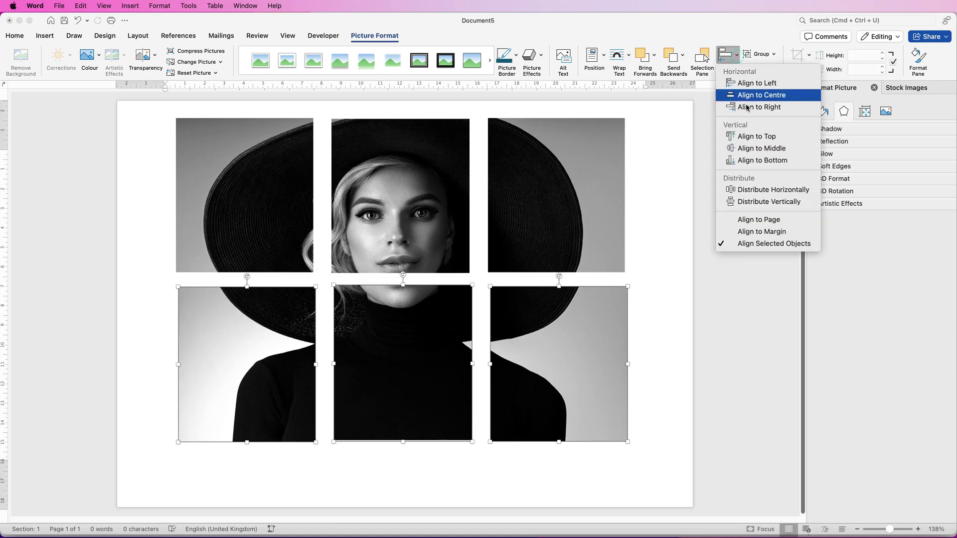
{"action": "left_click", "coordinate": [749, 149]}
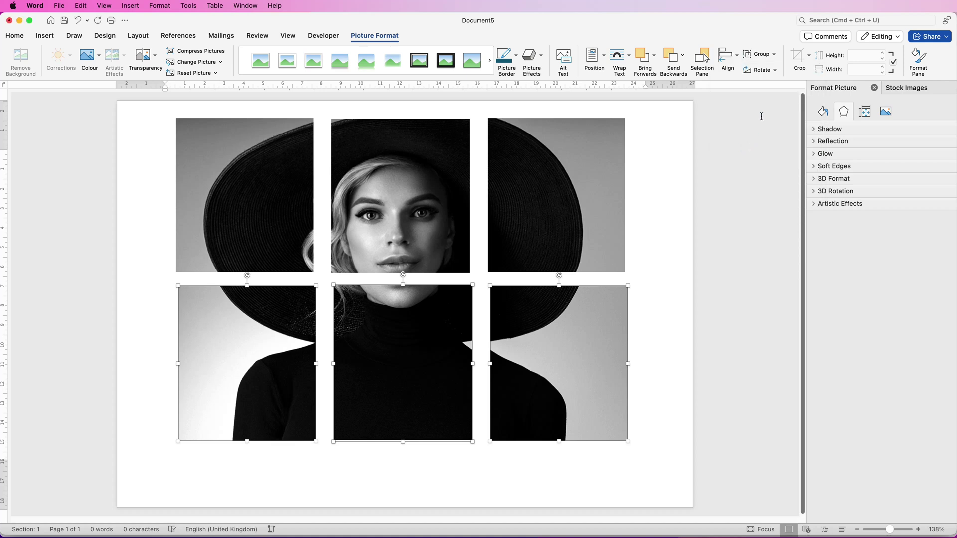
{"action": "left_click", "coordinate": [737, 56]}
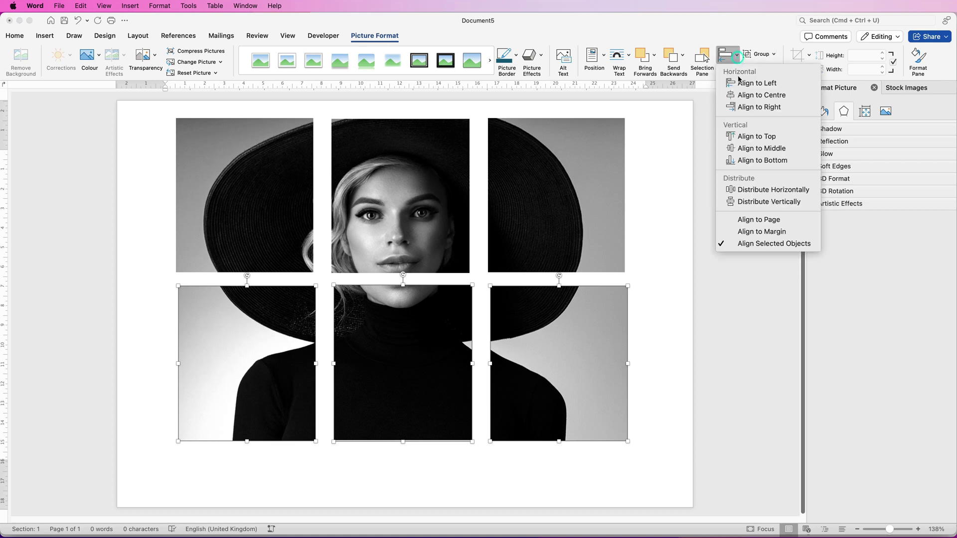
{"action": "left_click", "coordinate": [748, 137]}
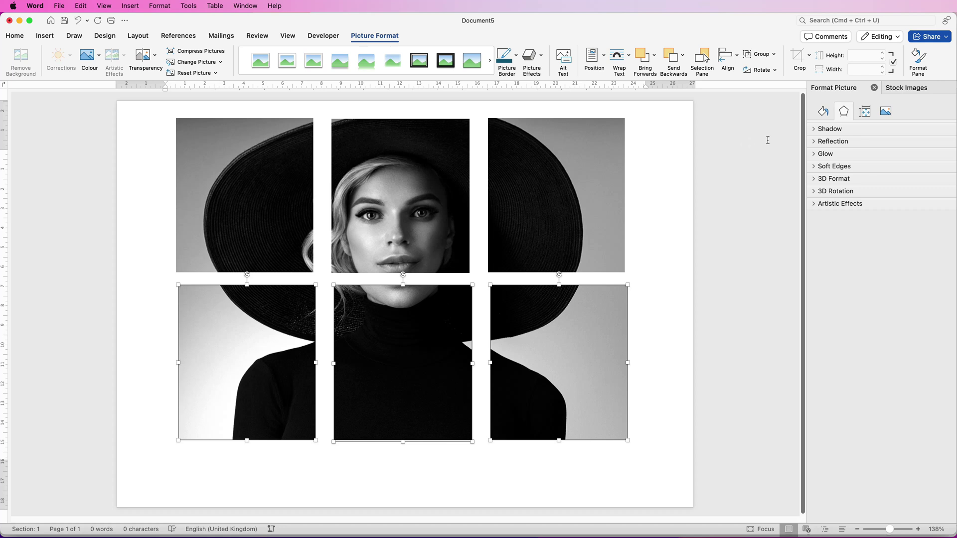
{"action": "left_click", "coordinate": [765, 55]}
{"action": "left_click", "coordinate": [766, 87]}
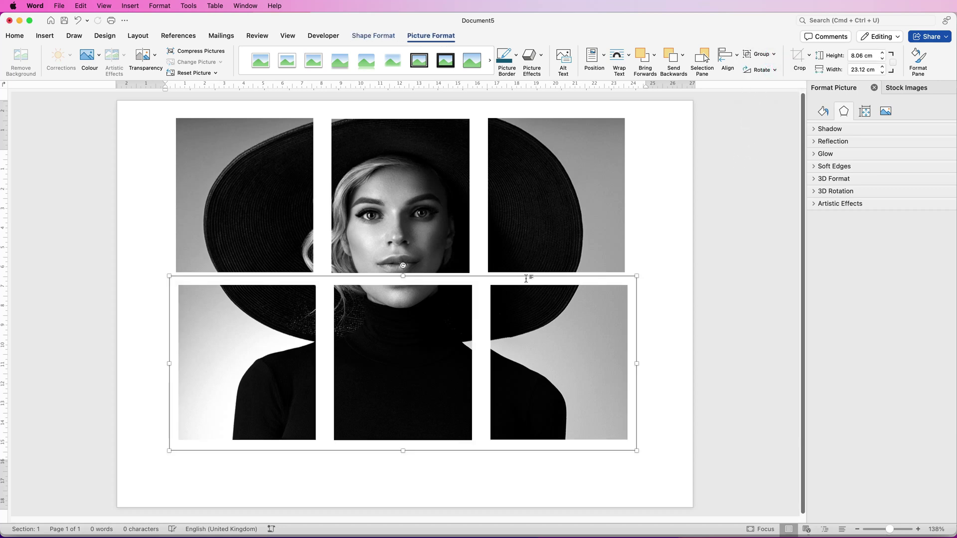
{"action": "mouse_move", "coordinate": [554, 344]}
{"action": "left_mouse_down"}
{"action": "mouse_move", "coordinate": [541, 334]}
{"action": "mouse_move", "coordinate": [547, 342]}
{"action": "left_mouse_up"}
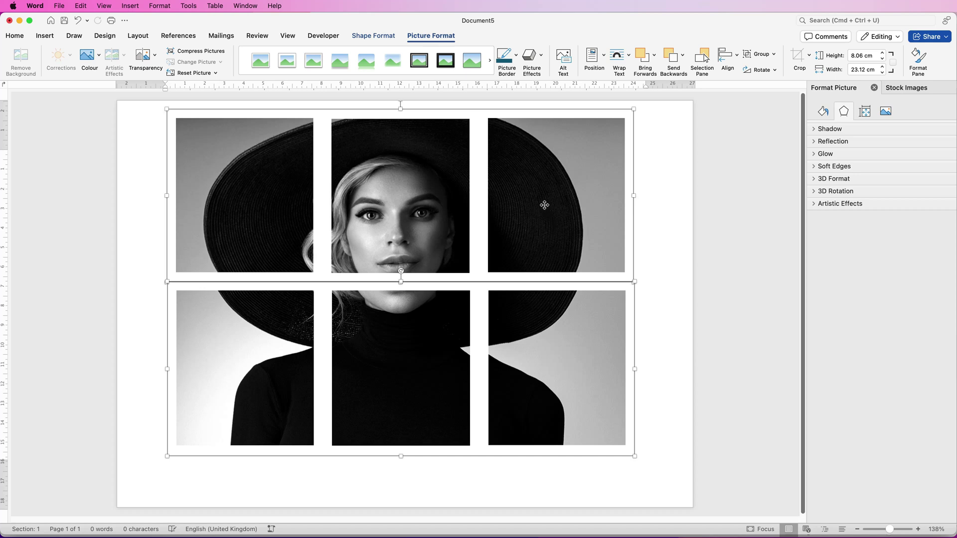
Centre the two row groups on each other and group them into one collage.
{"action": "left_click", "coordinate": [545, 206], "text": "shift"}
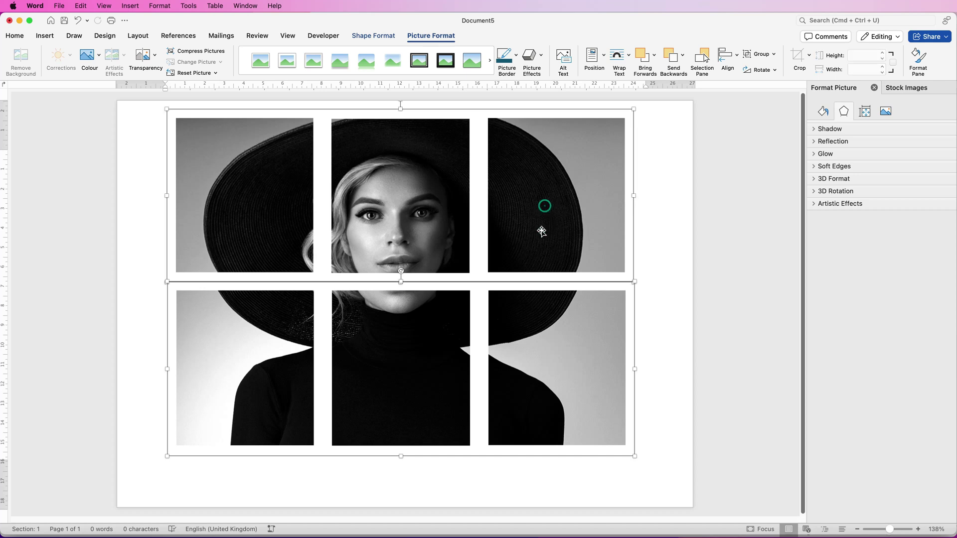
{"action": "left_click", "coordinate": [737, 58]}
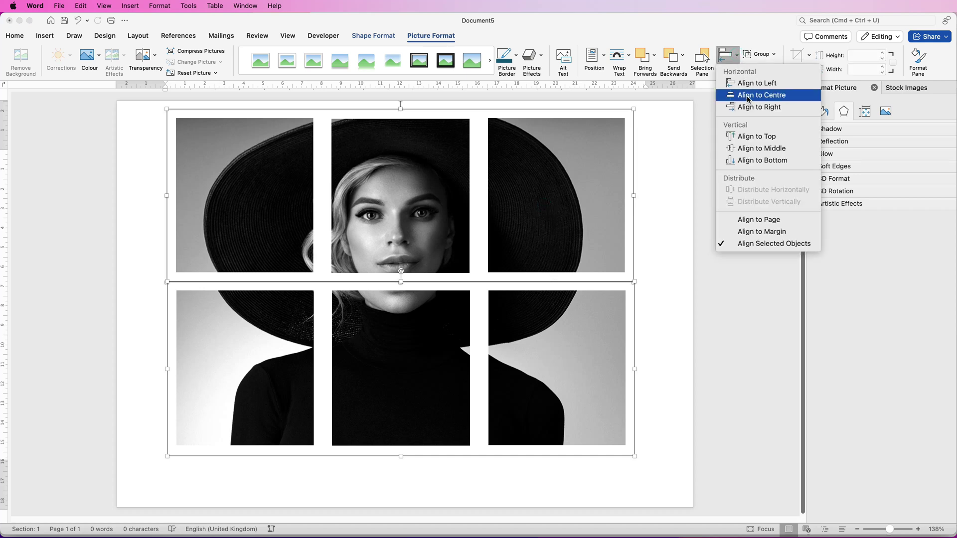
{"action": "left_click", "coordinate": [748, 95]}
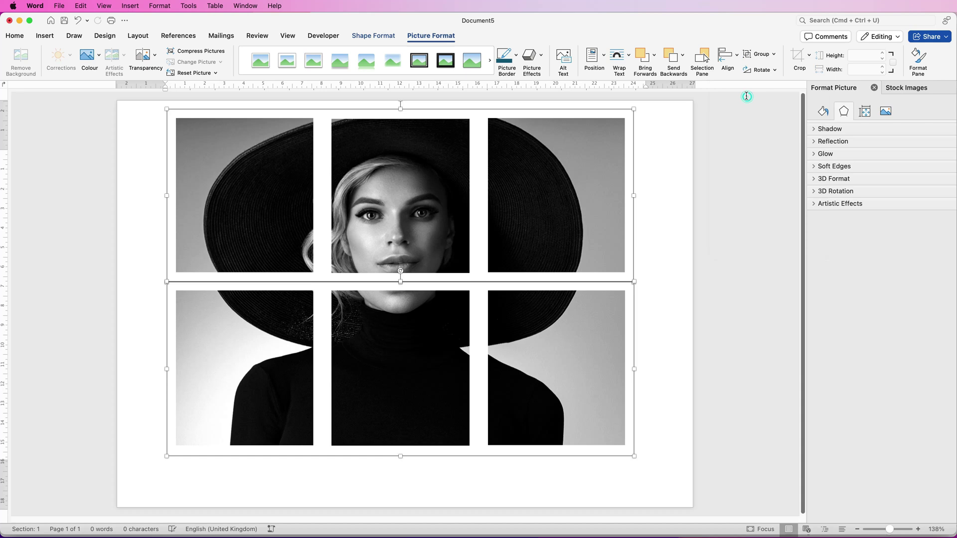
{"action": "left_click", "coordinate": [770, 55]}
{"action": "left_click", "coordinate": [769, 69]}
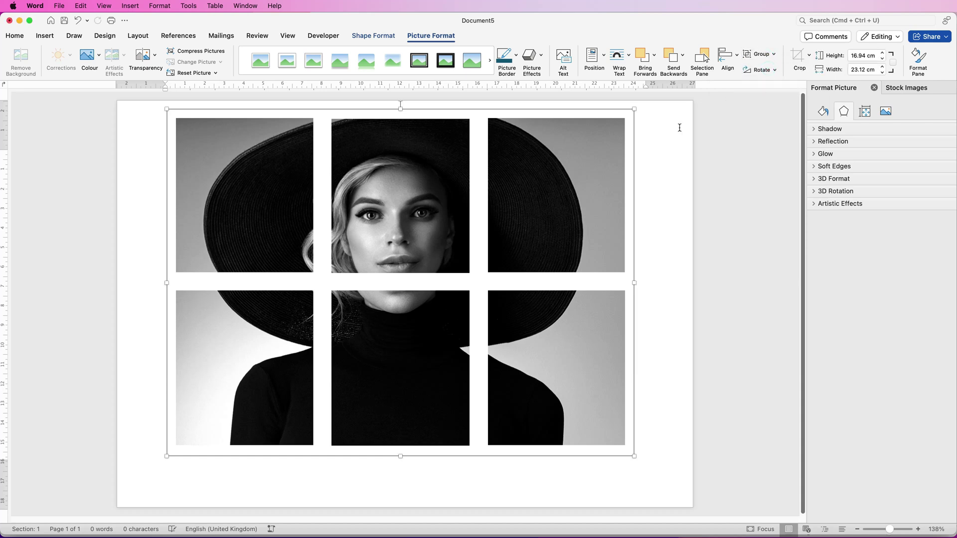
Centre the six-piece collage horizontally and vertically within the page margins.
{"action": "mouse_move", "coordinate": [557, 335]}
{"action": "left_mouse_down"}
{"action": "mouse_move", "coordinate": [555, 324]}
{"action": "mouse_move", "coordinate": [534, 354]}
{"action": "mouse_move", "coordinate": [536, 318]}
{"action": "mouse_move", "coordinate": [557, 339]}
{"action": "mouse_move", "coordinate": [548, 333]}
{"action": "left_mouse_up"}
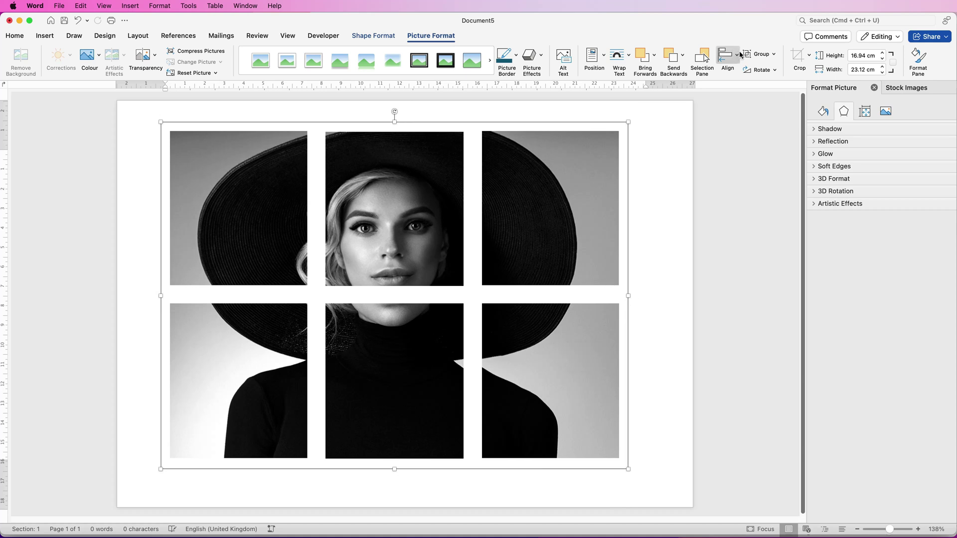
{"action": "left_click", "coordinate": [738, 55]}
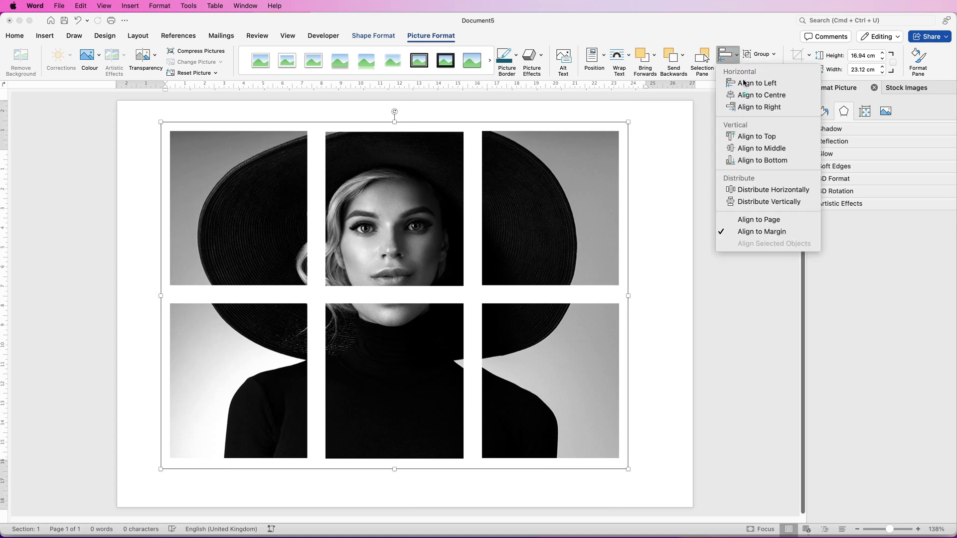
{"action": "left_click", "coordinate": [745, 94]}
{"action": "left_click", "coordinate": [739, 57]}
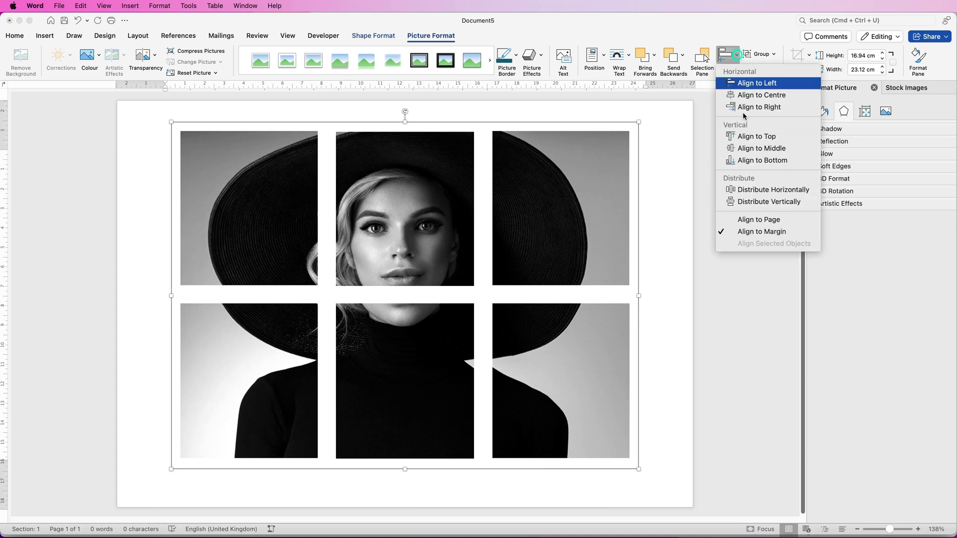
{"action": "left_click", "coordinate": [746, 148]}
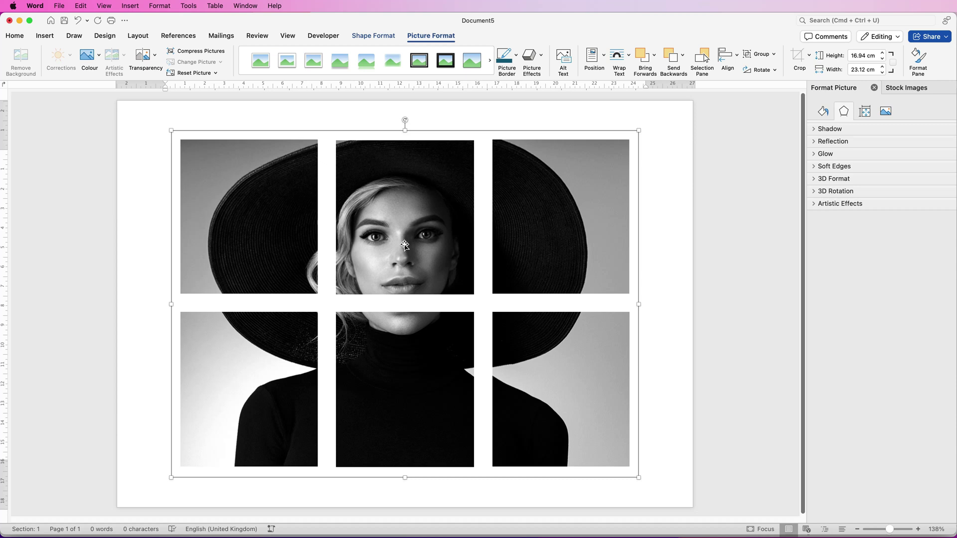
Export the grouped collage through Save as Picture, choosing the PNG file type.
{"action": "right_click", "coordinate": [417, 233]}
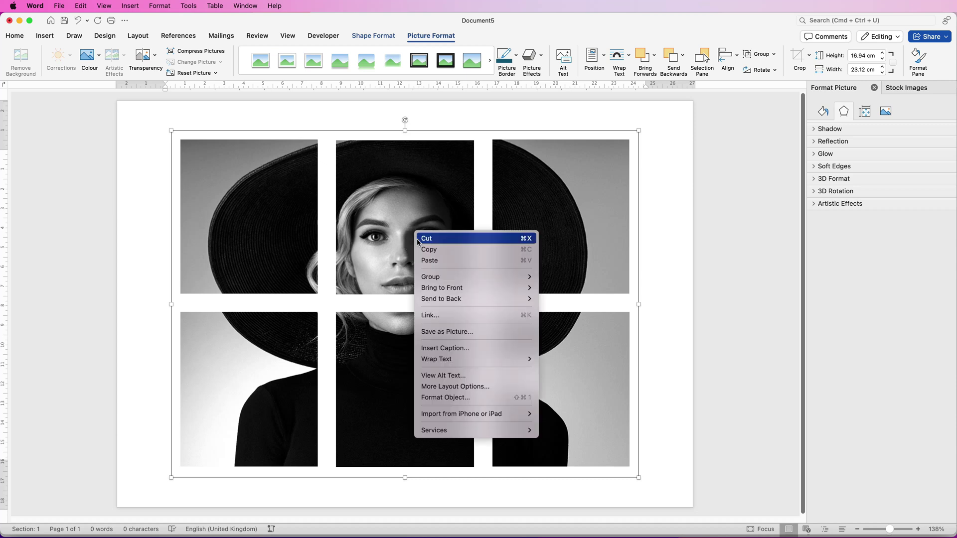
{"action": "left_click", "coordinate": [443, 331]}
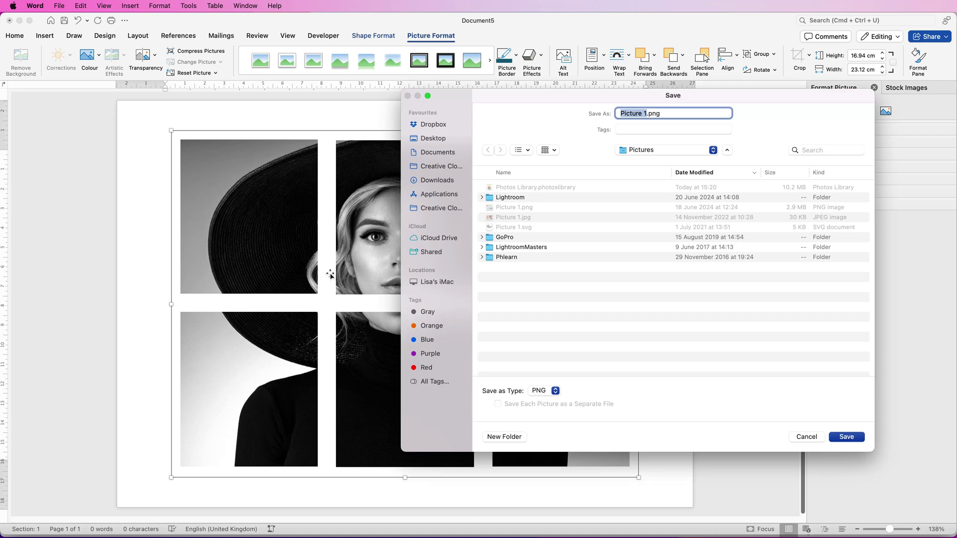
{"action": "left_click", "coordinate": [556, 392]}
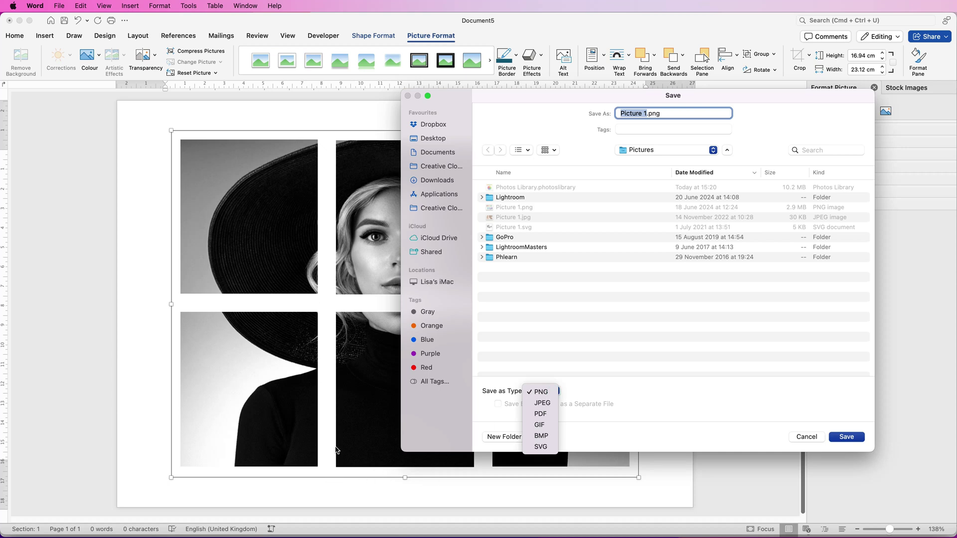
{"action": "key", "text": "Escape"}
{"action": "key", "text": "Escape"}
{"action": "left_click", "coordinate": [670, 280]}
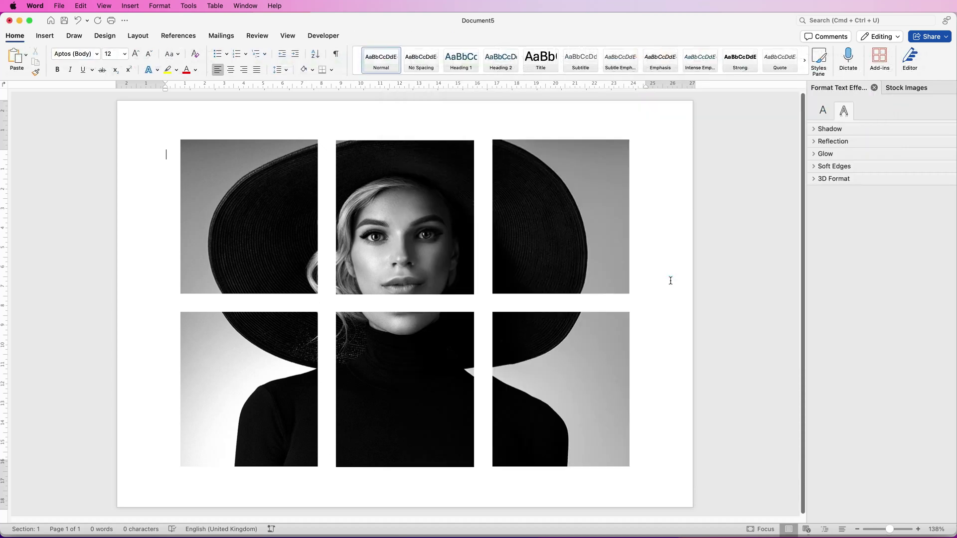